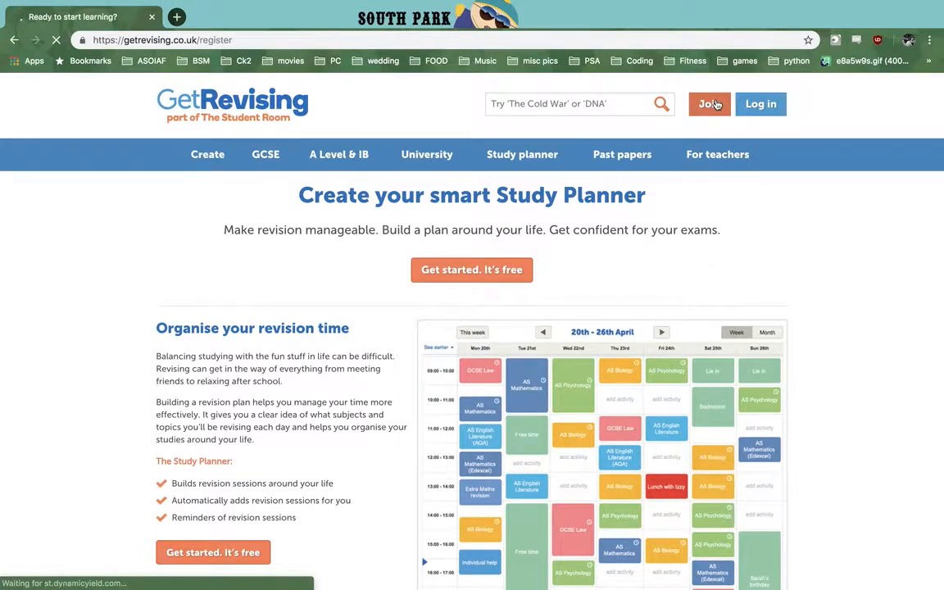
Step: Set the study level on the registration form to International Baccalaureate and view the study levels offered for courses not listed
{"action": "scroll", "coordinate": [641, 253], "scroll_direction": "down", "scroll_amount": 4}
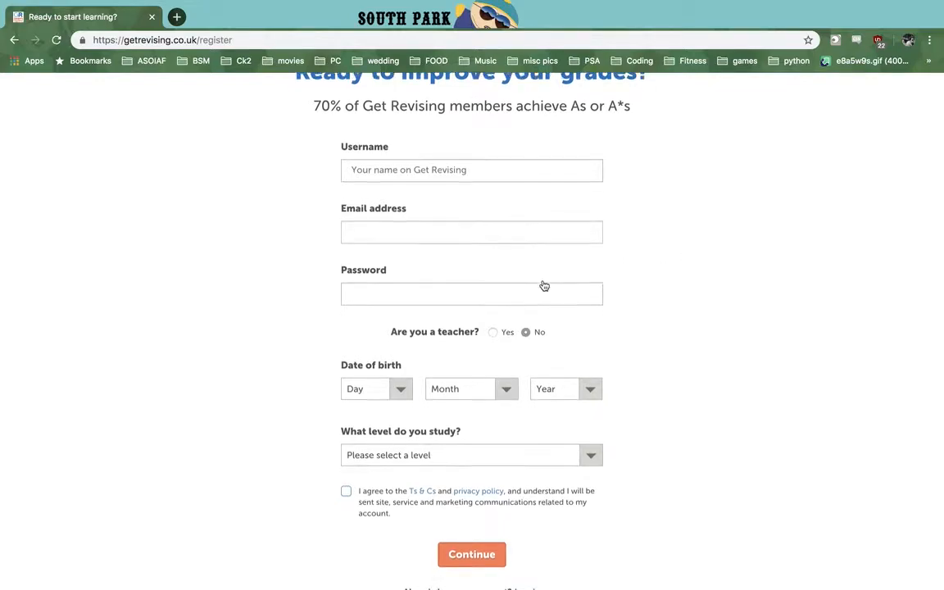
{"action": "scroll", "coordinate": [541, 285], "scroll_direction": "down", "scroll_amount": 4}
{"action": "left_click", "coordinate": [436, 299]}
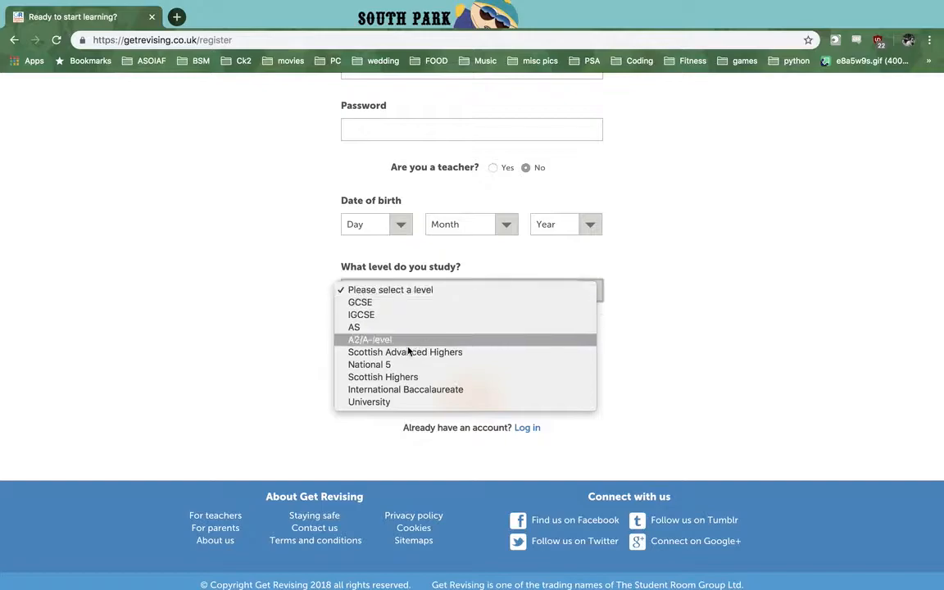
{"action": "key", "text": "Escape"}
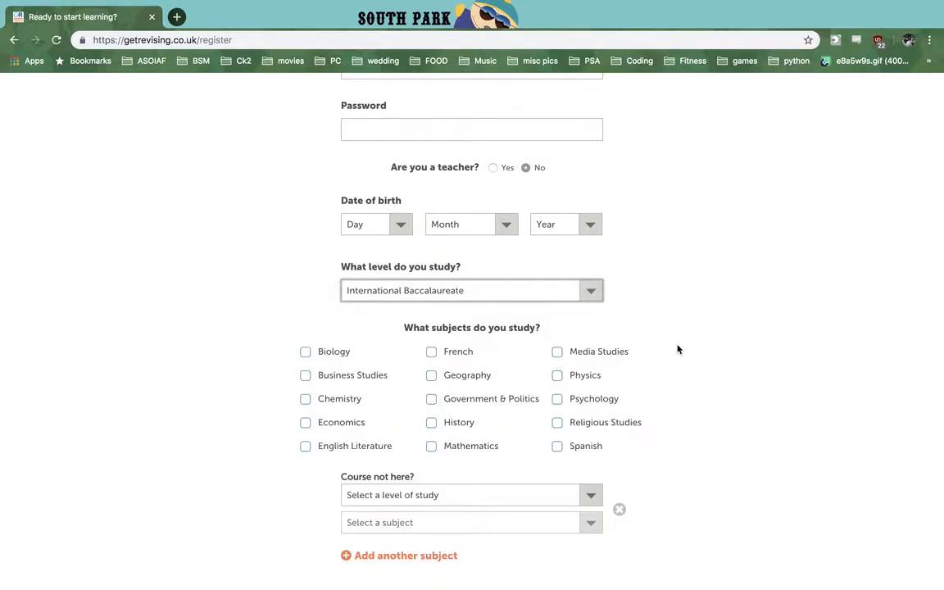
{"action": "scroll", "coordinate": [671, 350], "scroll_direction": "down", "scroll_amount": 3}
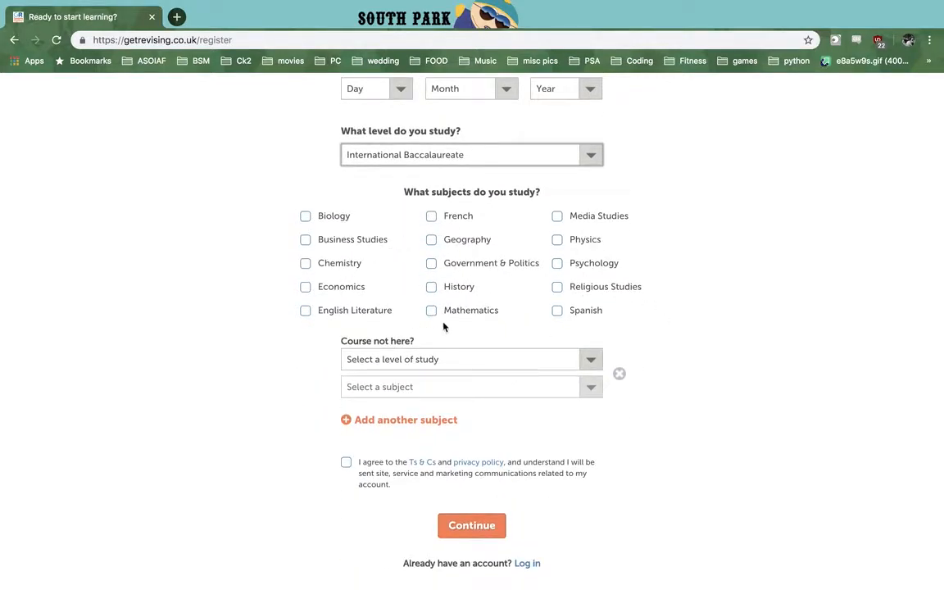
{"action": "left_click", "coordinate": [564, 354]}
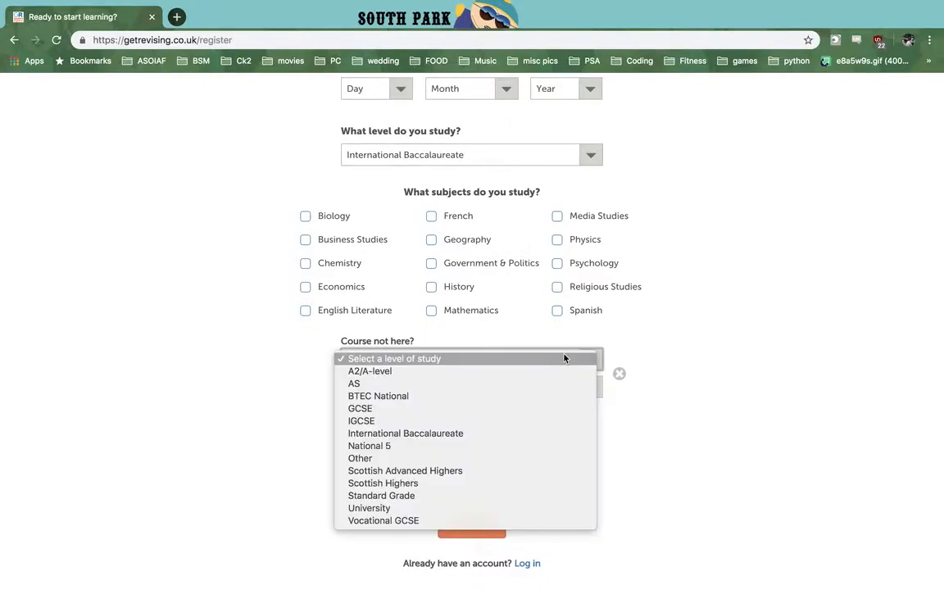
{"action": "left_click", "coordinate": [649, 354]}
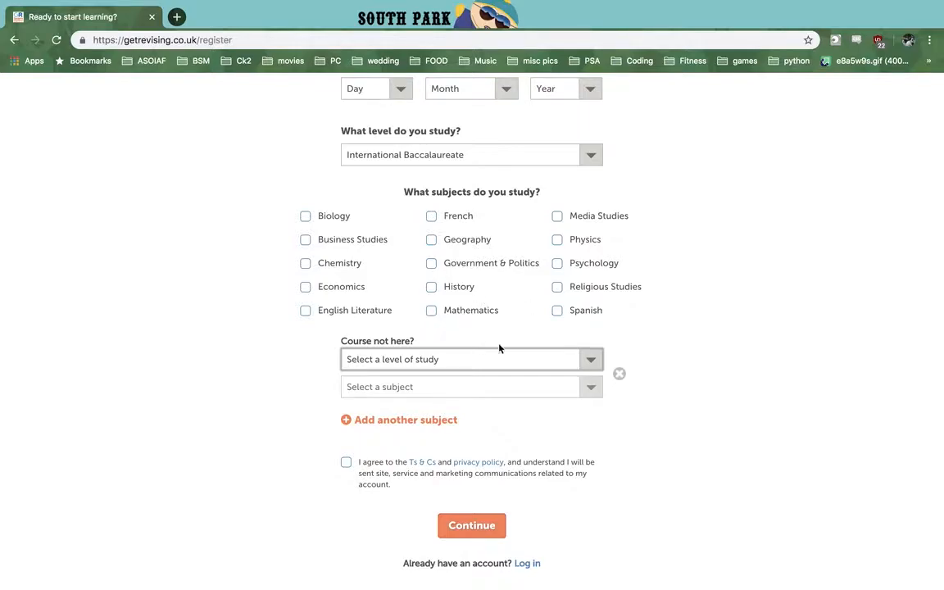
Step: Change the study level on the registration form to IGCSE and look over its subject choices
{"action": "scroll", "coordinate": [499, 348], "scroll_direction": "up", "scroll_amount": 1}
{"action": "left_click", "coordinate": [505, 202]}
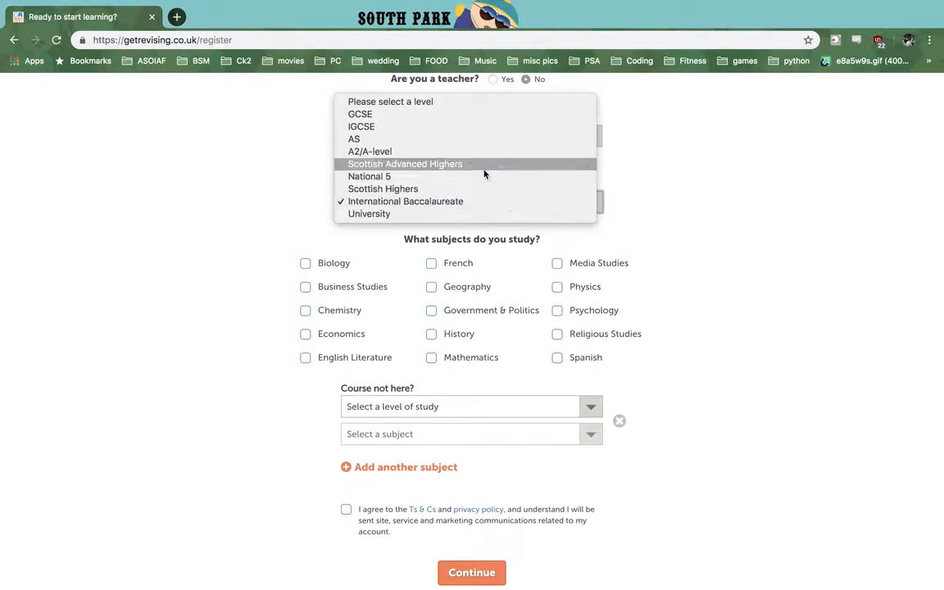
{"action": "left_click", "coordinate": [409, 127]}
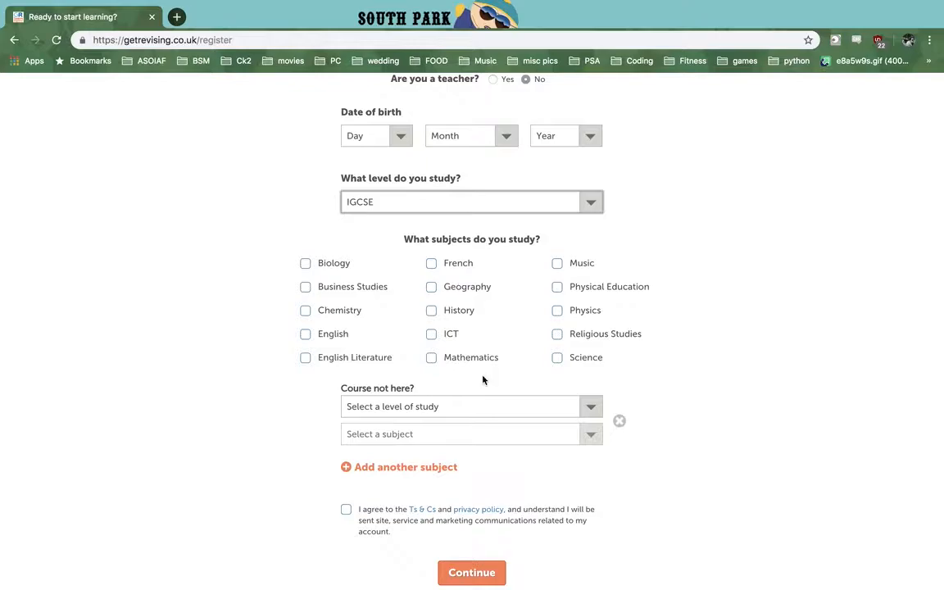
{"action": "scroll", "coordinate": [483, 379], "scroll_direction": "down", "scroll_amount": 3}
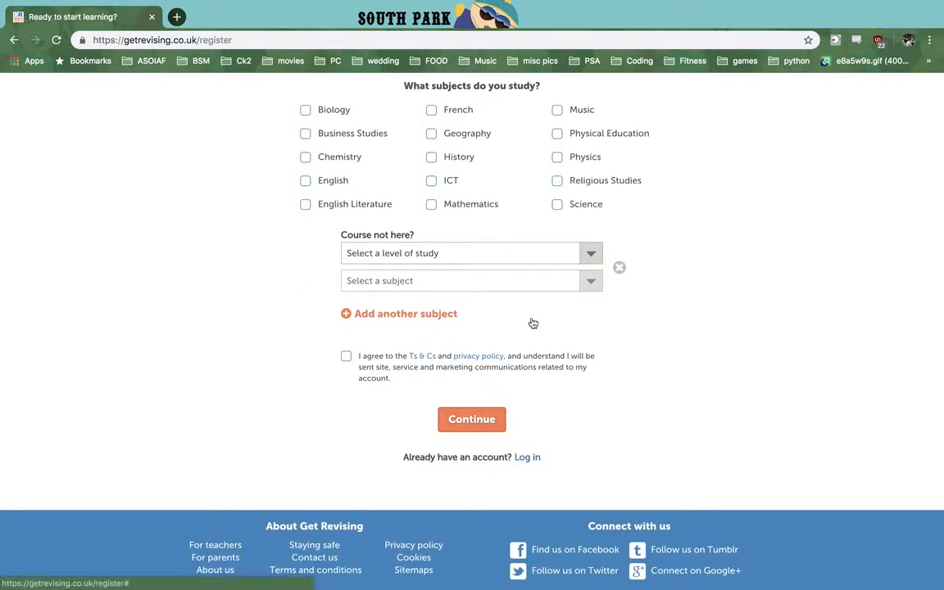
Step: Switch to the logged-in Get Revising window and start the study planner setup, saving the prefilled subjects and place of study
{"action": "key", "text": "ctrl+Left"}
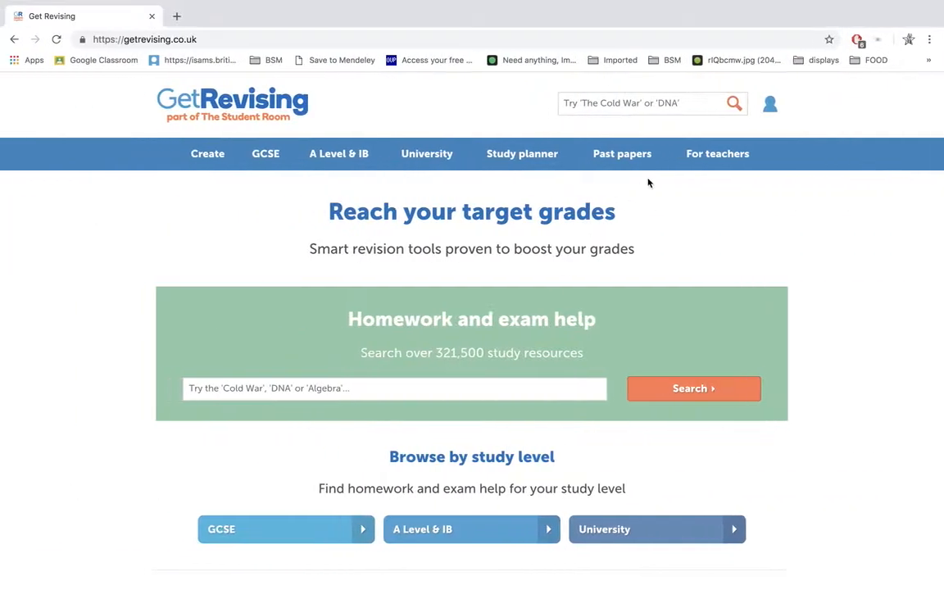
{"action": "left_click", "coordinate": [505, 155]}
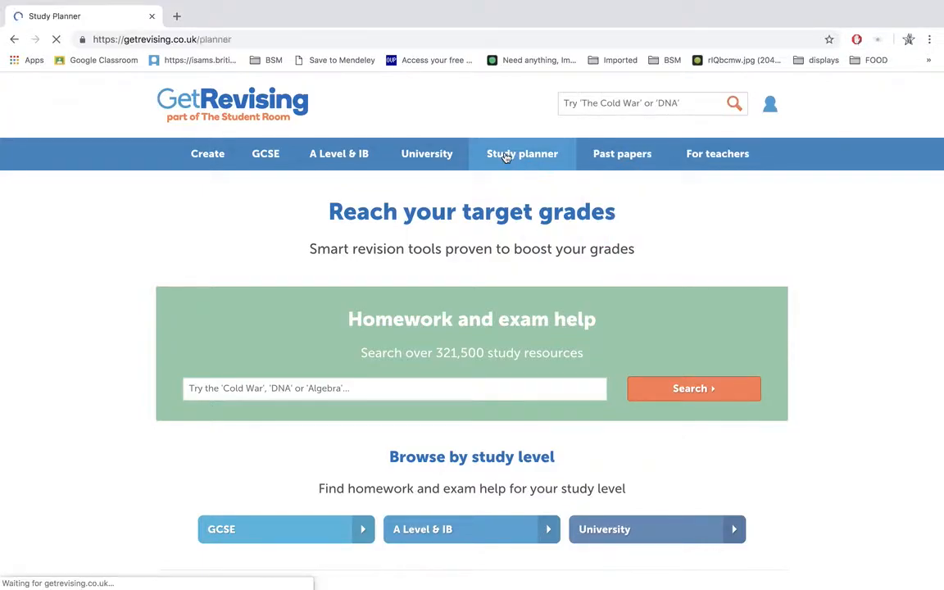
{"action": "left_click", "coordinate": [471, 282]}
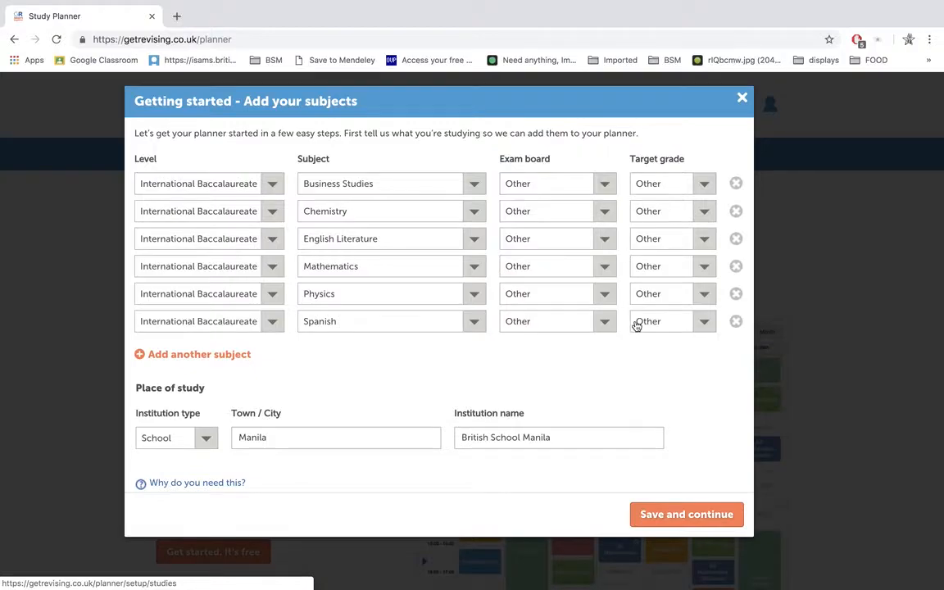
{"action": "scroll", "coordinate": [440, 345], "scroll_direction": "down", "scroll_amount": 1}
{"action": "left_click", "coordinate": [649, 511]}
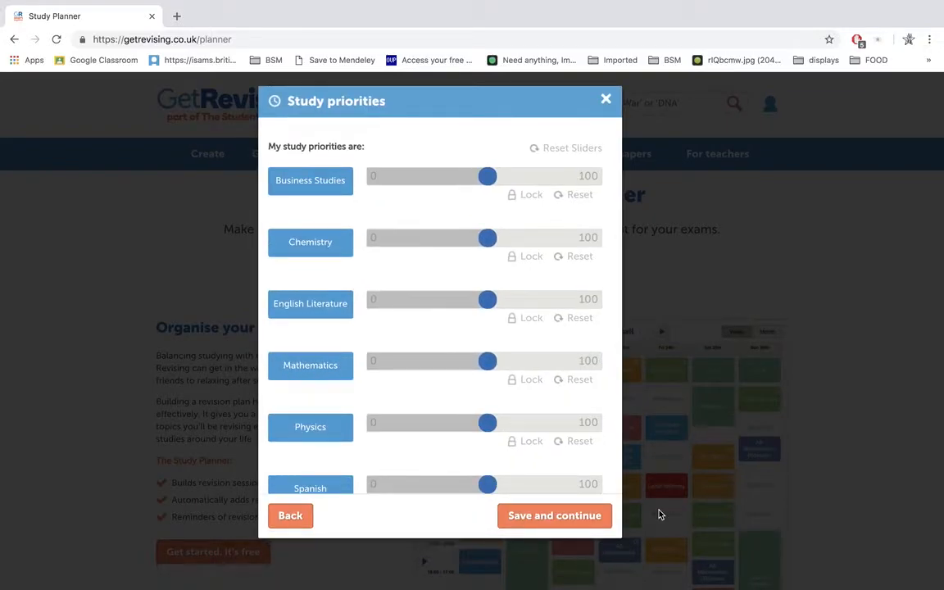
Step: Try raising the study priorities of Chemistry, Physics, Mathematics and Business Studies
{"action": "scroll", "coordinate": [508, 316], "scroll_direction": "down", "scroll_amount": 2}
{"action": "scroll", "coordinate": [508, 316], "scroll_direction": "up", "scroll_amount": 2}
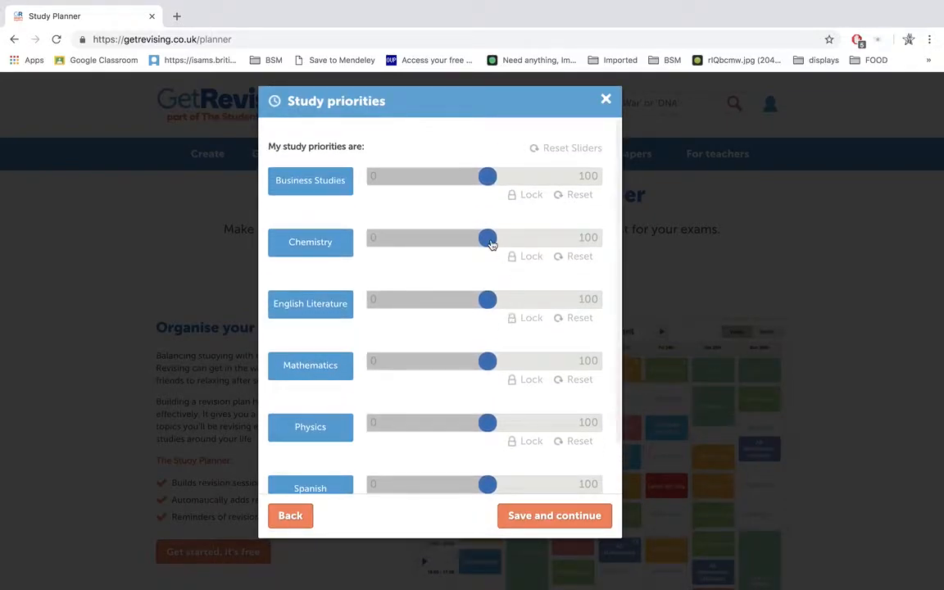
{"action": "left_click_drag", "start_coordinate": [494, 243], "coordinate": [518, 243]}
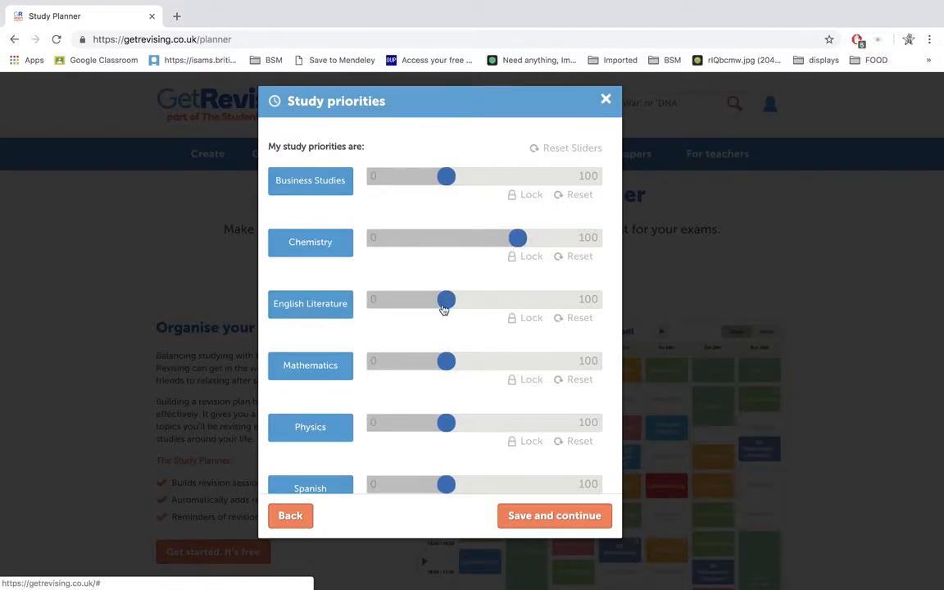
{"action": "scroll", "coordinate": [447, 356], "scroll_direction": "down", "scroll_amount": 1}
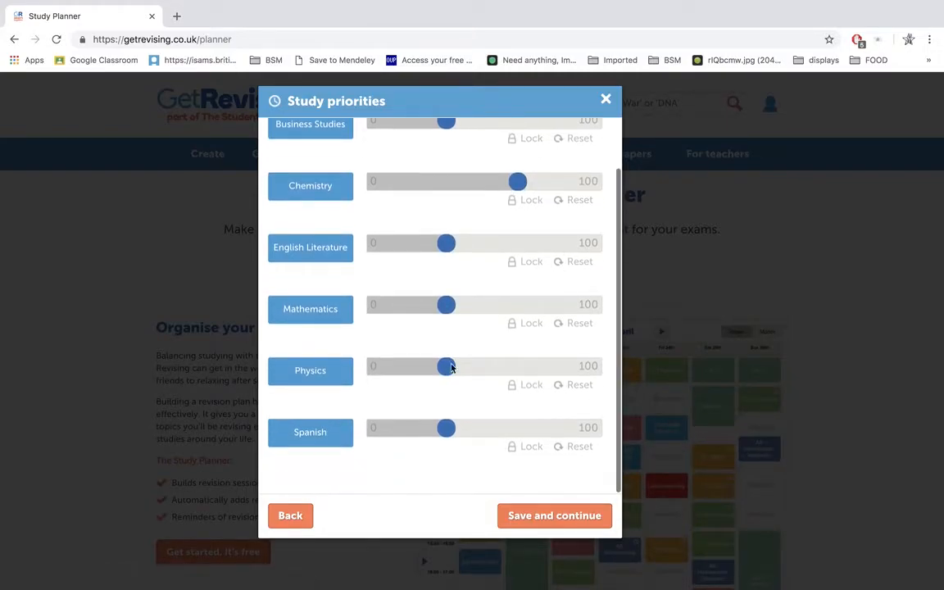
{"action": "left_click_drag", "start_coordinate": [448, 374], "coordinate": [465, 370]}
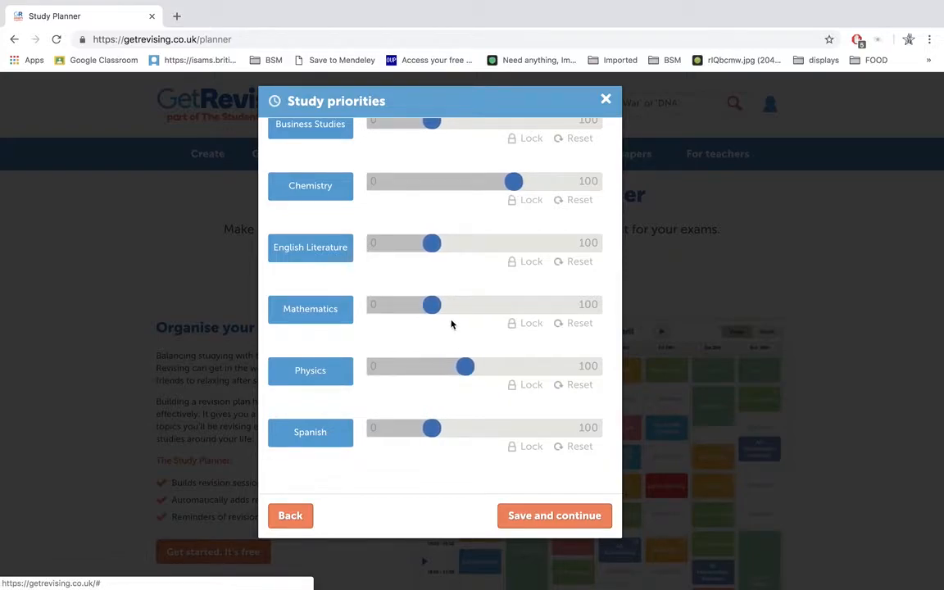
{"action": "left_click_drag", "start_coordinate": [436, 311], "coordinate": [466, 310]}
{"action": "scroll", "coordinate": [434, 329], "scroll_direction": "up", "scroll_amount": 1}
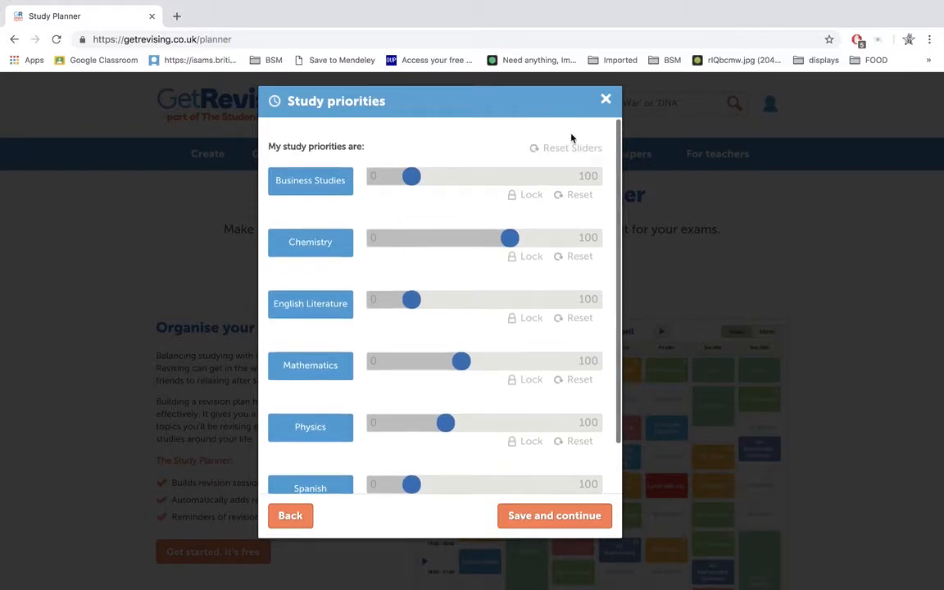
{"action": "left_click_drag", "start_coordinate": [415, 181], "coordinate": [427, 179]}
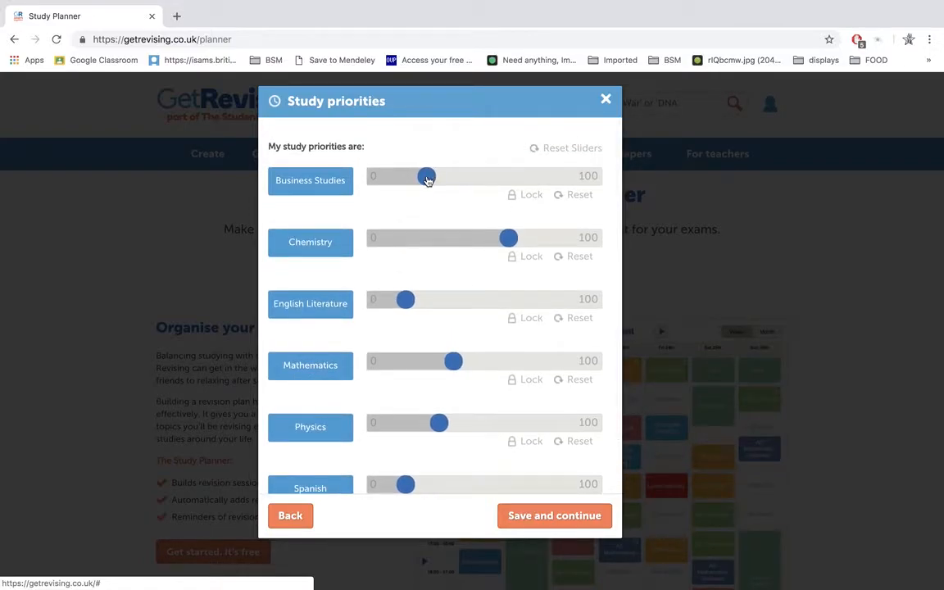
Step: Reset all study priorities to their defaults and save them to continue the planner setup
{"action": "left_click", "coordinate": [562, 152]}
{"action": "scroll", "coordinate": [508, 258], "scroll_direction": "down", "scroll_amount": 1}
{"action": "scroll", "coordinate": [508, 259], "scroll_direction": "up", "scroll_amount": 1}
{"action": "scroll", "coordinate": [472, 437], "scroll_direction": "down", "scroll_amount": 1}
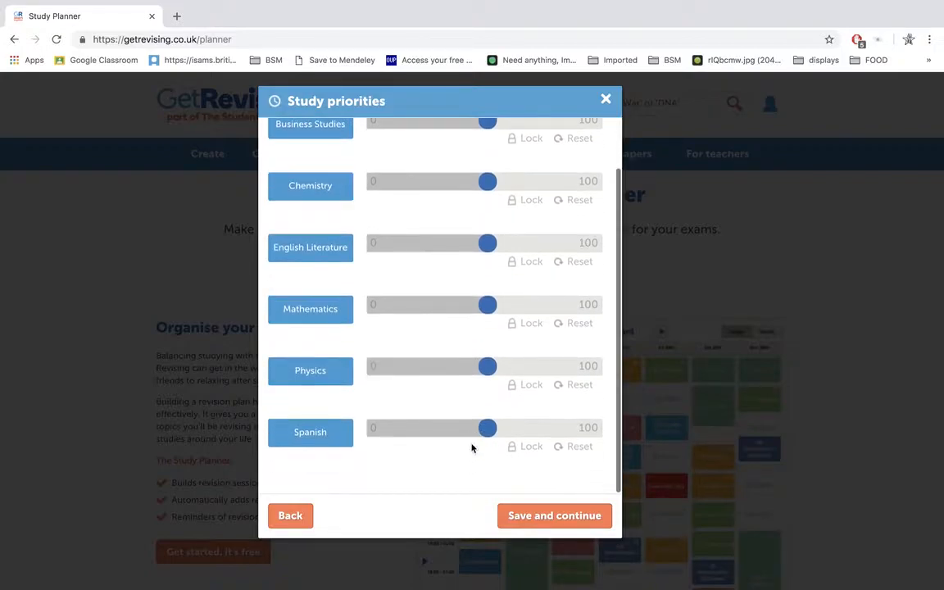
{"action": "left_click", "coordinate": [546, 522]}
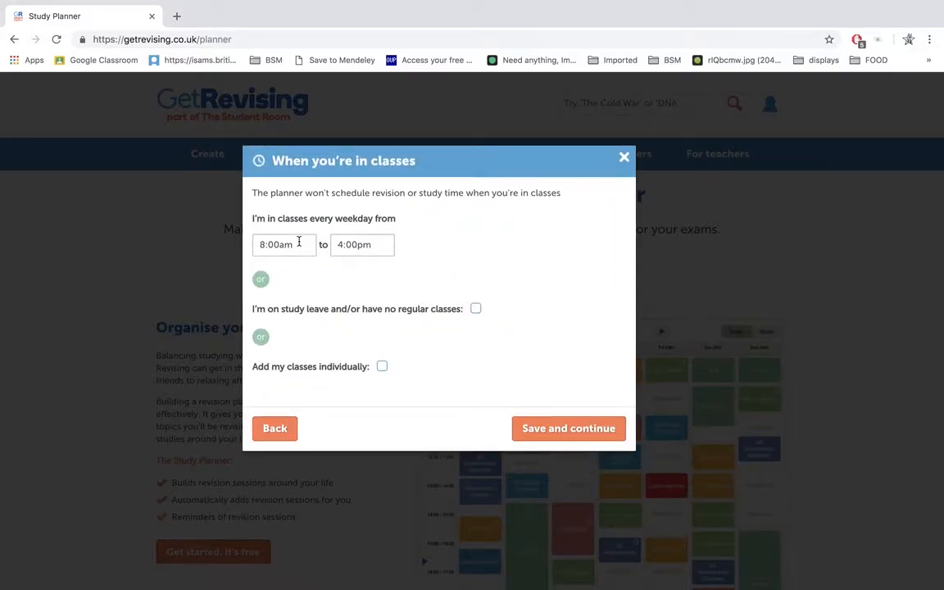
Step: Set the weekday class hours from 7:30am to 2:30pm and save them
{"action": "left_click", "coordinate": [298, 242]}
{"action": "scroll", "coordinate": [280, 299], "scroll_direction": "up", "scroll_amount": 1}
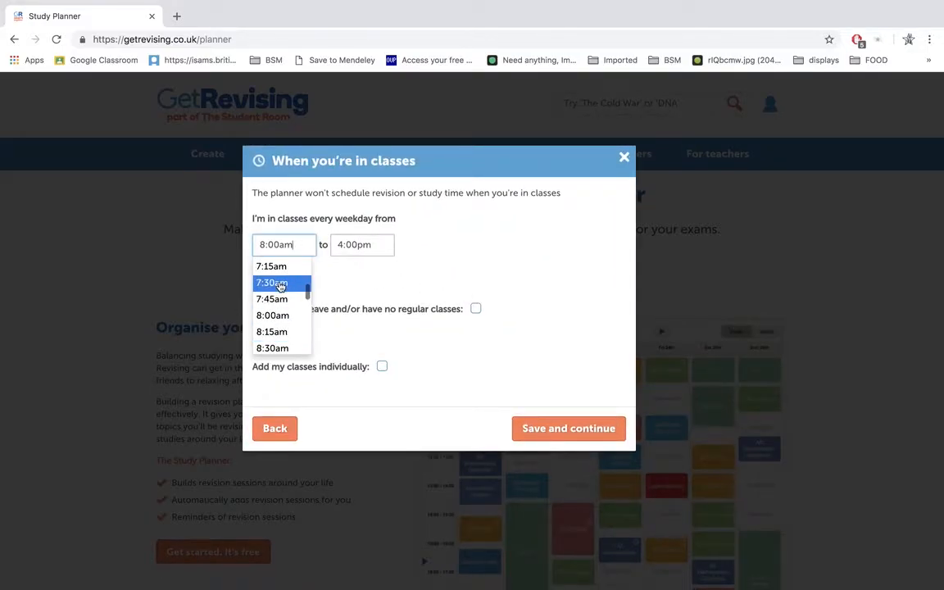
{"action": "left_click", "coordinate": [281, 284]}
{"action": "left_click", "coordinate": [350, 245]}
{"action": "scroll", "coordinate": [350, 311], "scroll_direction": "up", "scroll_amount": 1}
{"action": "scroll", "coordinate": [355, 311], "scroll_direction": "up", "scroll_amount": 1}
{"action": "left_click", "coordinate": [358, 283]}
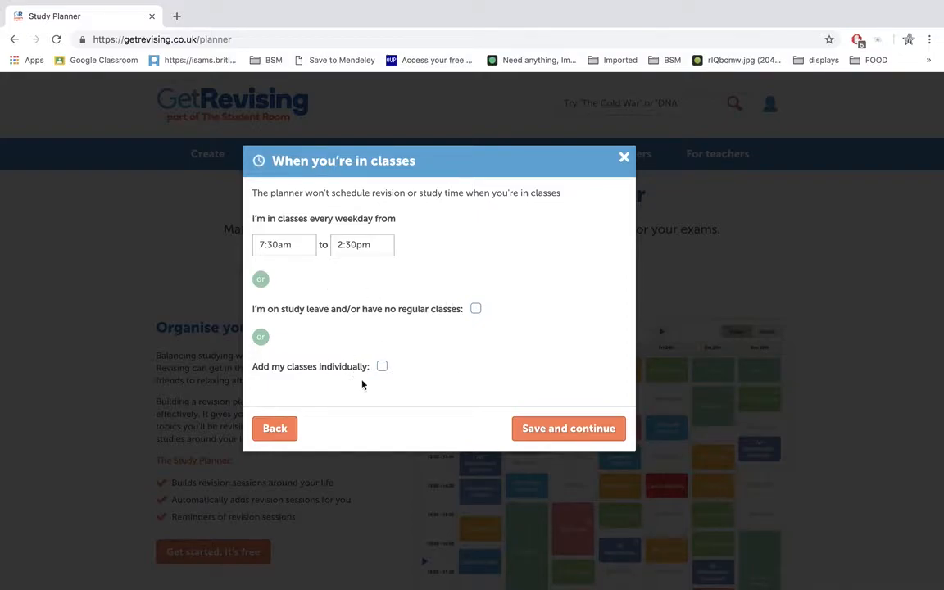
{"action": "left_click", "coordinate": [554, 426]}
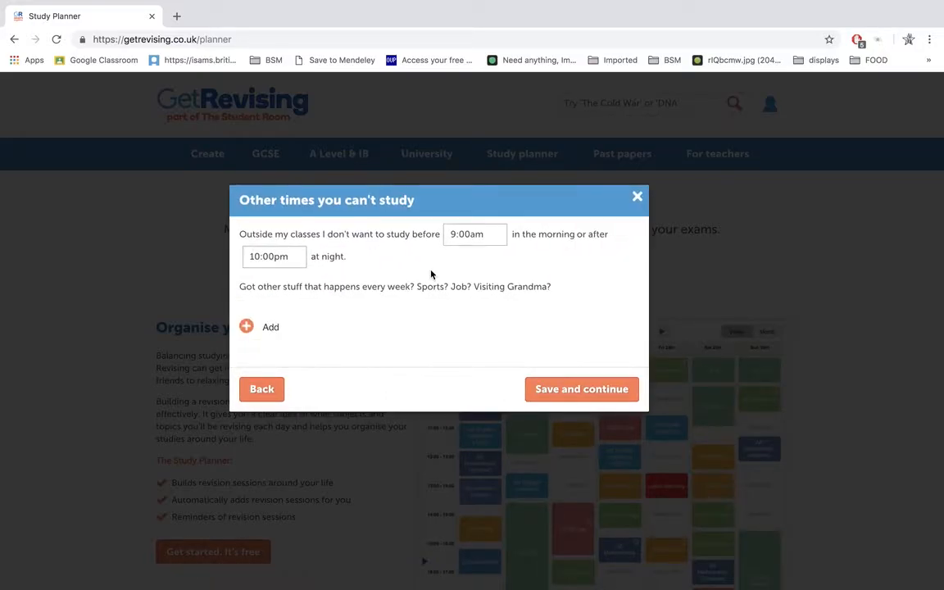
Step: Block study time before 6:00am in the morning and after 9:00pm at night
{"action": "left_click", "coordinate": [461, 235]}
{"action": "scroll", "coordinate": [468, 311], "scroll_direction": "up", "scroll_amount": 2}
{"action": "scroll", "coordinate": [468, 311], "scroll_direction": "up", "scroll_amount": 5}
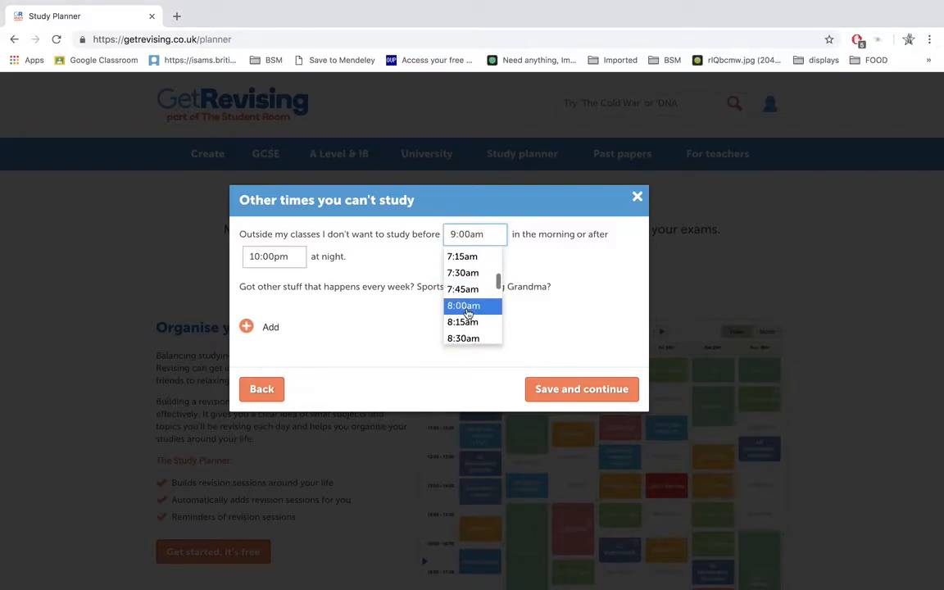
{"action": "left_click", "coordinate": [474, 276]}
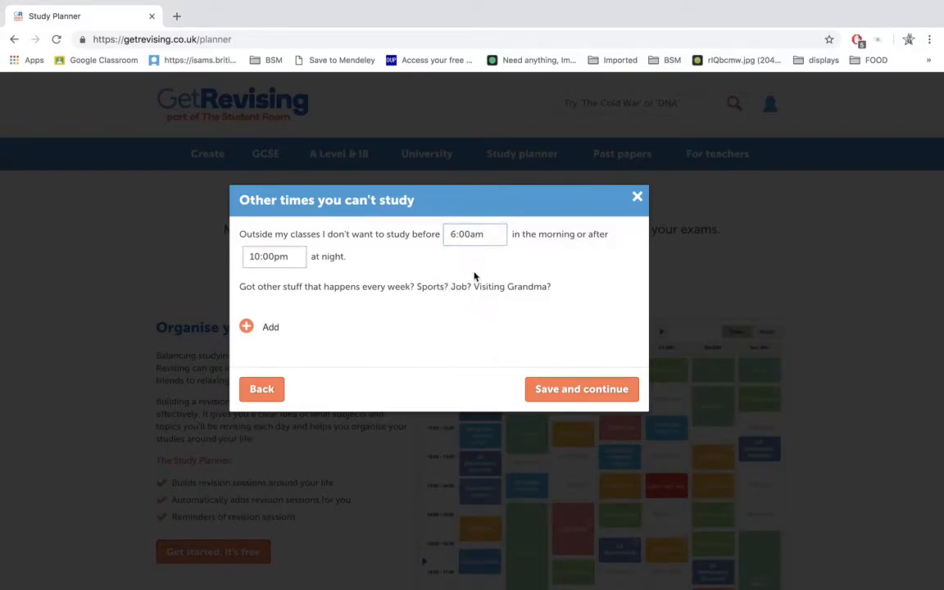
{"action": "left_click", "coordinate": [275, 256]}
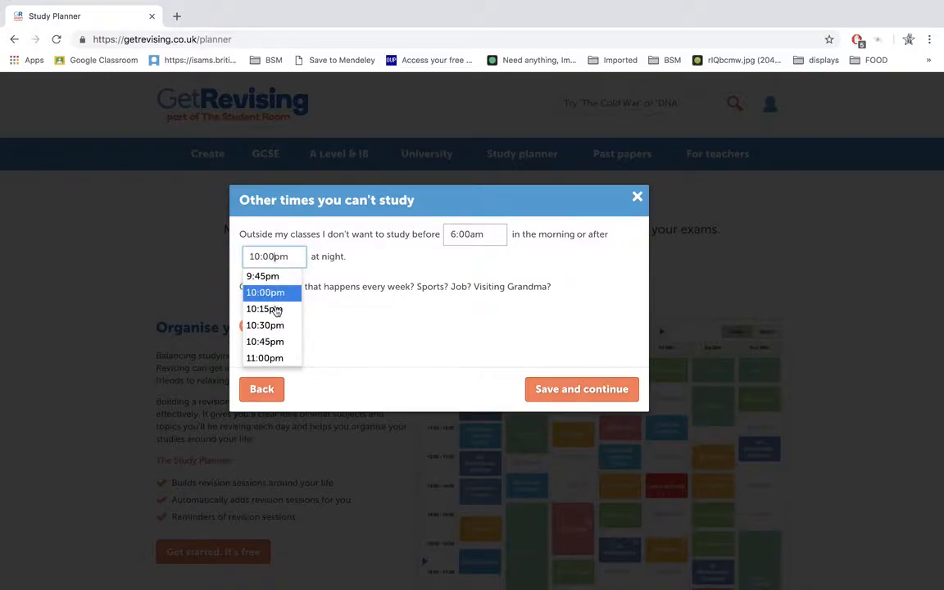
{"action": "scroll", "coordinate": [277, 310], "scroll_direction": "up", "scroll_amount": 1}
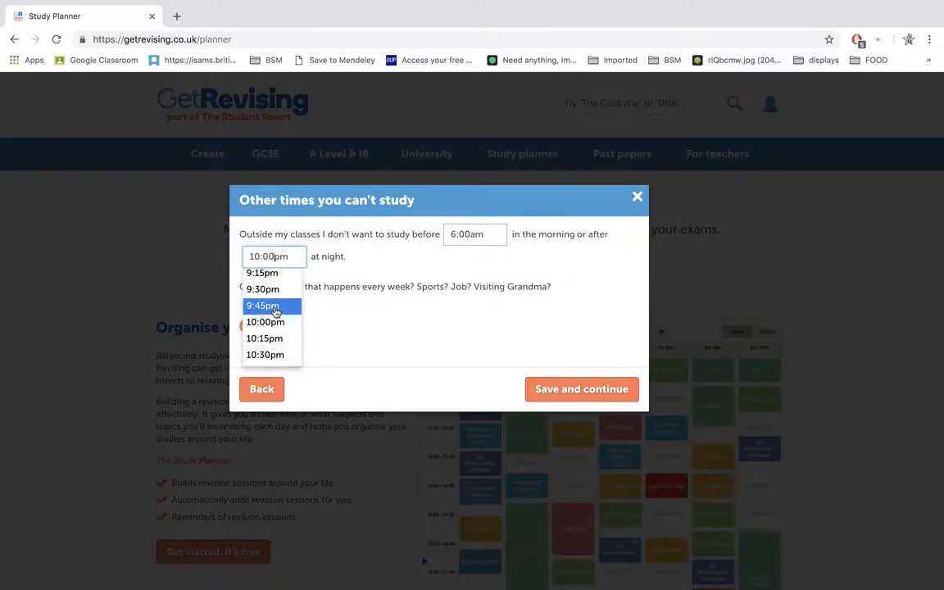
{"action": "scroll", "coordinate": [276, 309], "scroll_direction": "up", "scroll_amount": 1}
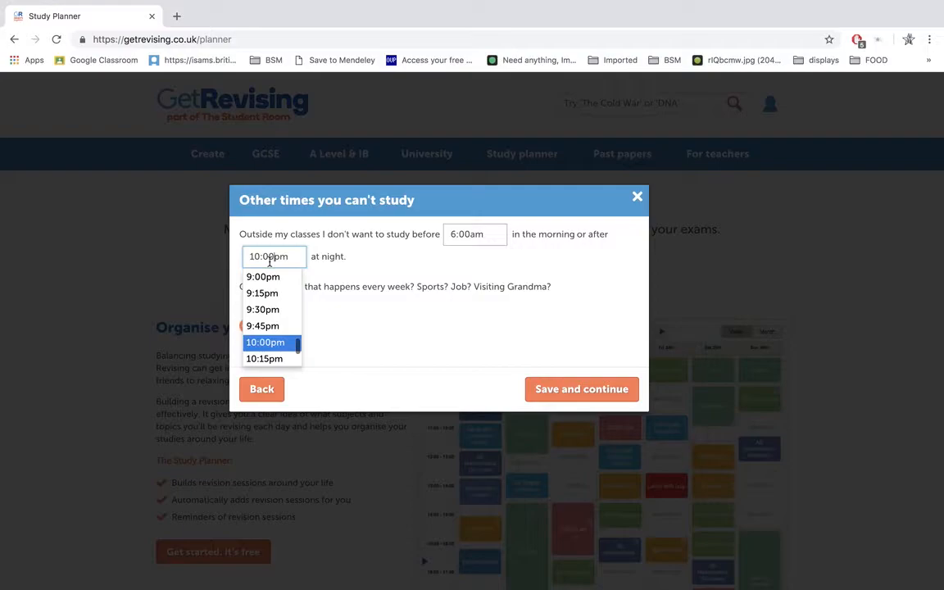
{"action": "left_click", "coordinate": [265, 278]}
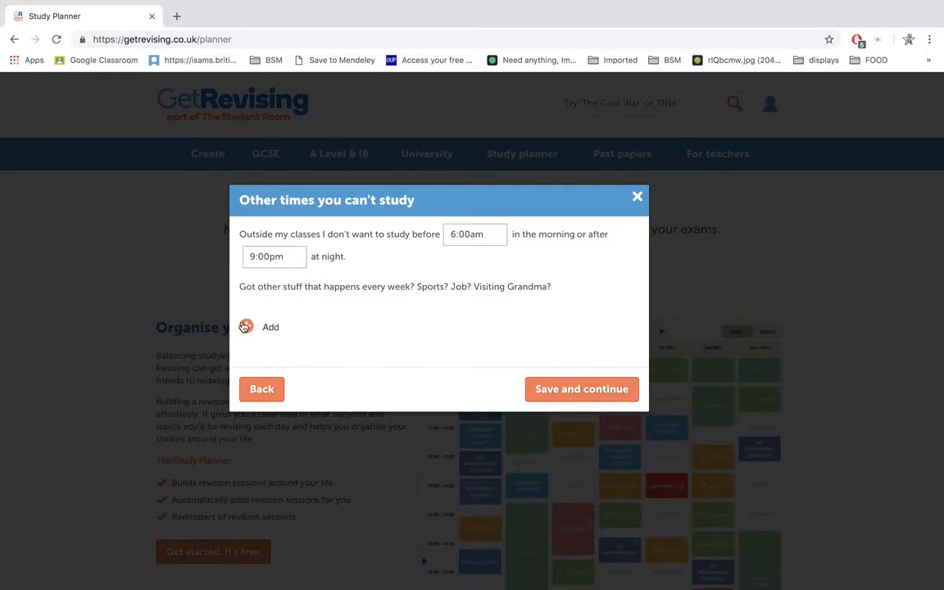
Step: Add a weekly commitment on Monday starting at 2:30pm
{"action": "left_click", "coordinate": [245, 327]}
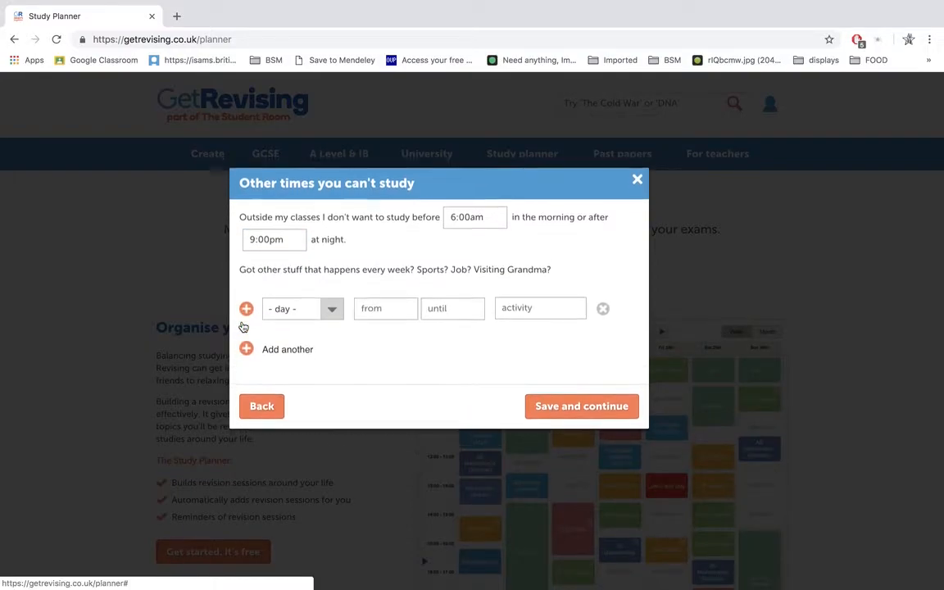
{"action": "left_click", "coordinate": [331, 318]}
{"action": "left_click", "coordinate": [326, 320]}
{"action": "left_click", "coordinate": [389, 307]}
{"action": "scroll", "coordinate": [388, 348], "scroll_direction": "down", "scroll_amount": 3}
{"action": "scroll", "coordinate": [388, 350], "scroll_direction": "down", "scroll_amount": 15}
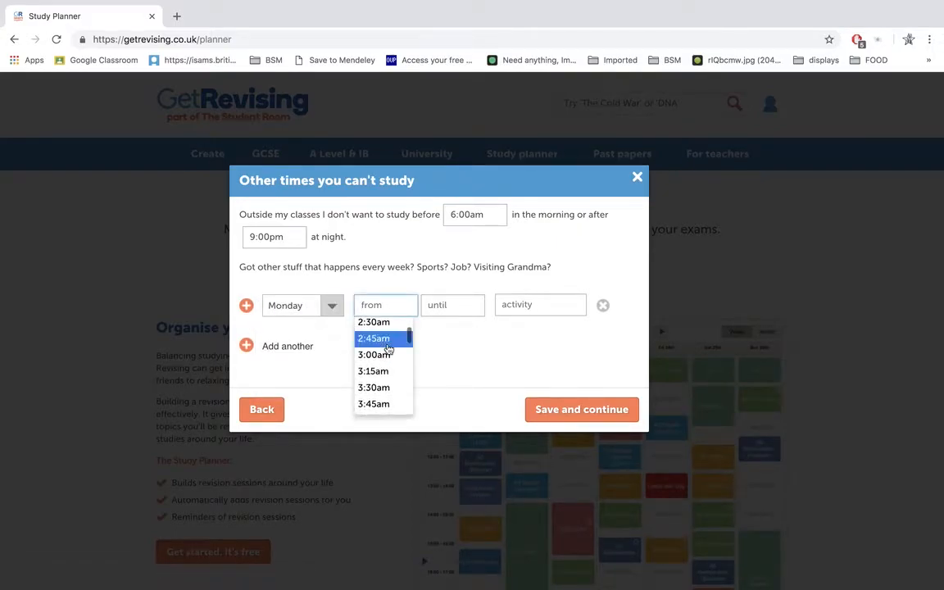
{"action": "scroll", "coordinate": [388, 349], "scroll_direction": "down", "scroll_amount": 3}
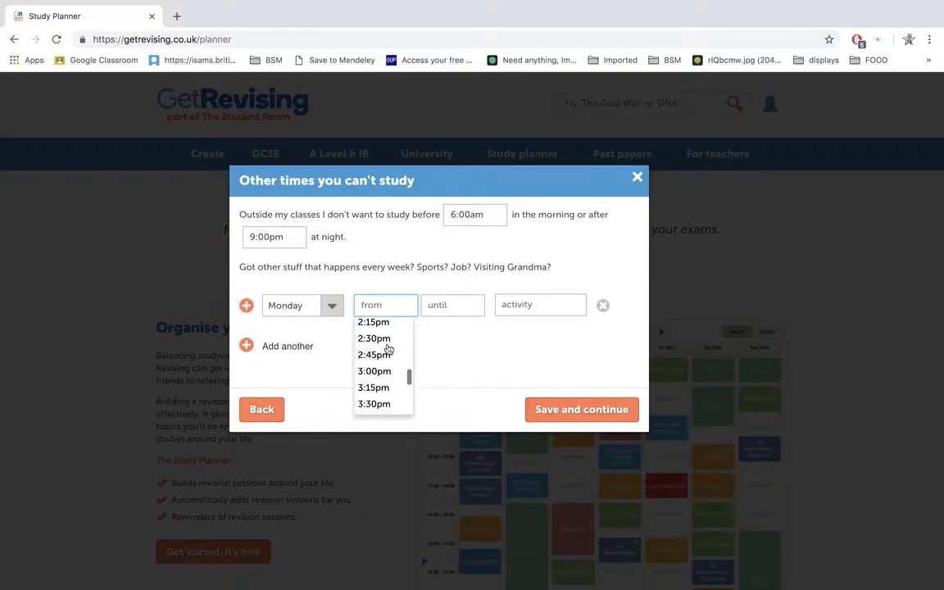
{"action": "left_click", "coordinate": [386, 345]}
Step: End the Monday commitment at 3:30pm and name its activity Chem Clinic
{"action": "left_click", "coordinate": [453, 304]}
{"action": "scroll", "coordinate": [449, 377], "scroll_direction": "down", "scroll_amount": 20}
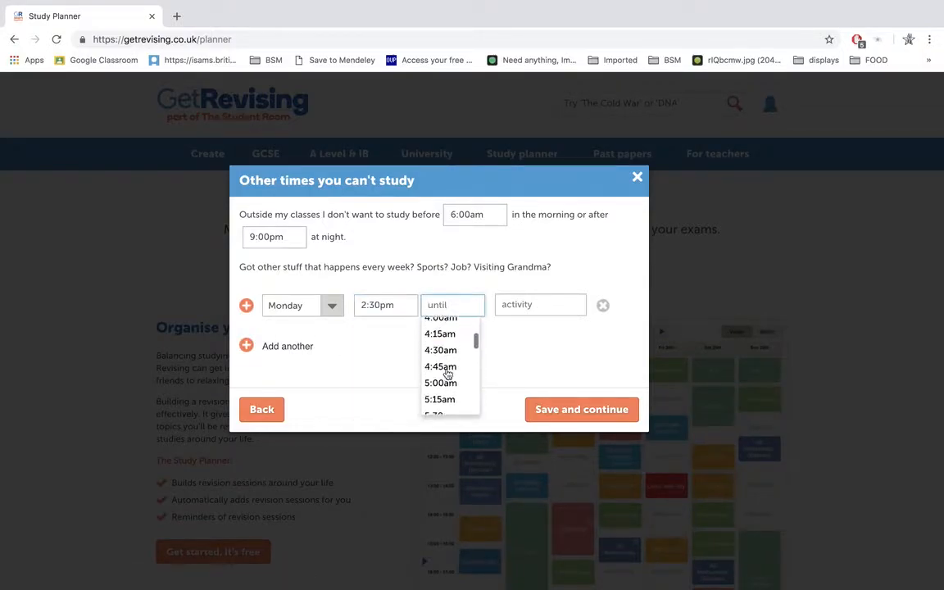
{"action": "scroll", "coordinate": [449, 375], "scroll_direction": "up", "scroll_amount": 2}
{"action": "scroll", "coordinate": [449, 374], "scroll_direction": "up", "scroll_amount": 3}
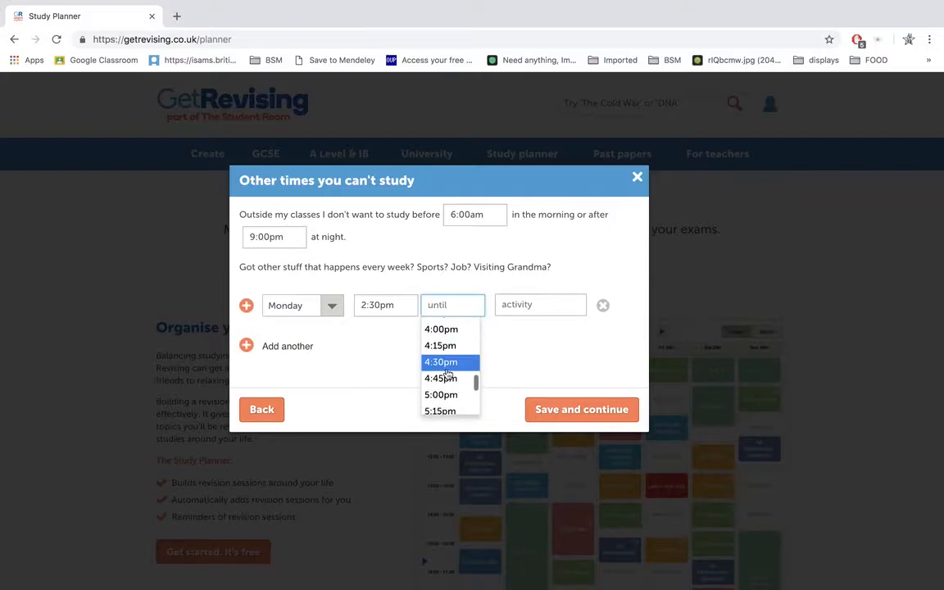
{"action": "left_click", "coordinate": [449, 332]}
{"action": "left_click", "coordinate": [516, 308]}
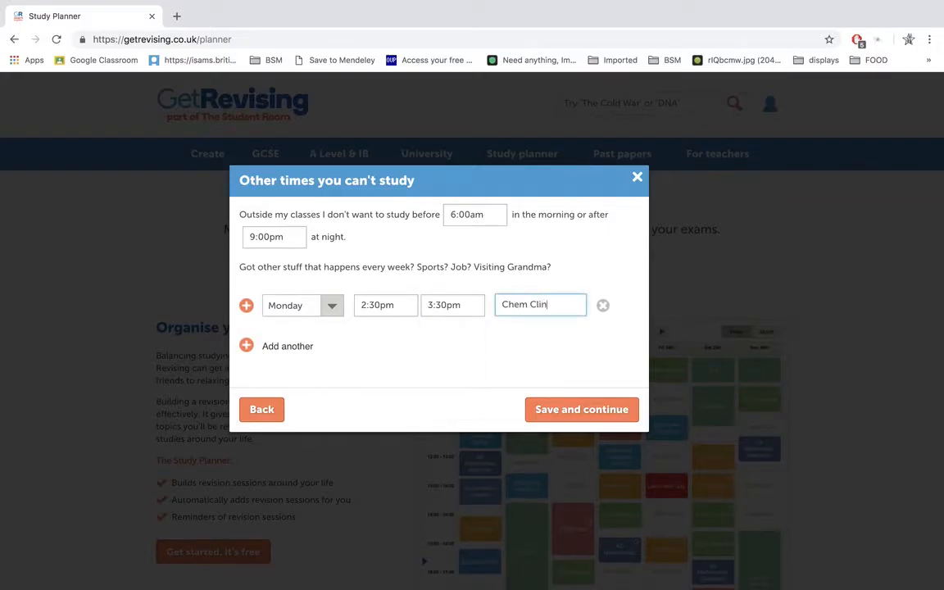
Step: Add another weekly commitment on Saturday starting at 11:00am
{"action": "left_click", "coordinate": [277, 344]}
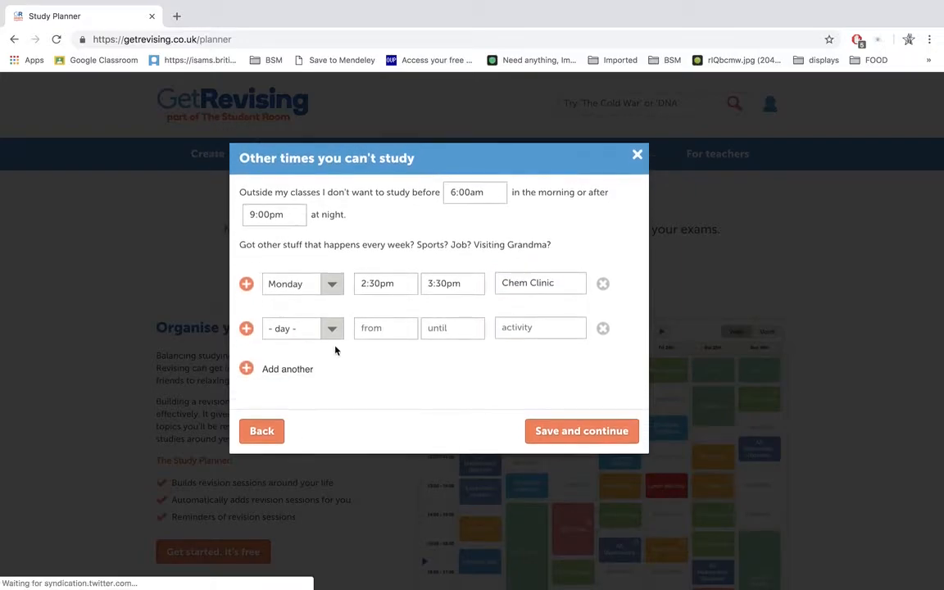
{"action": "left_click", "coordinate": [328, 328]}
{"action": "left_click", "coordinate": [287, 402]}
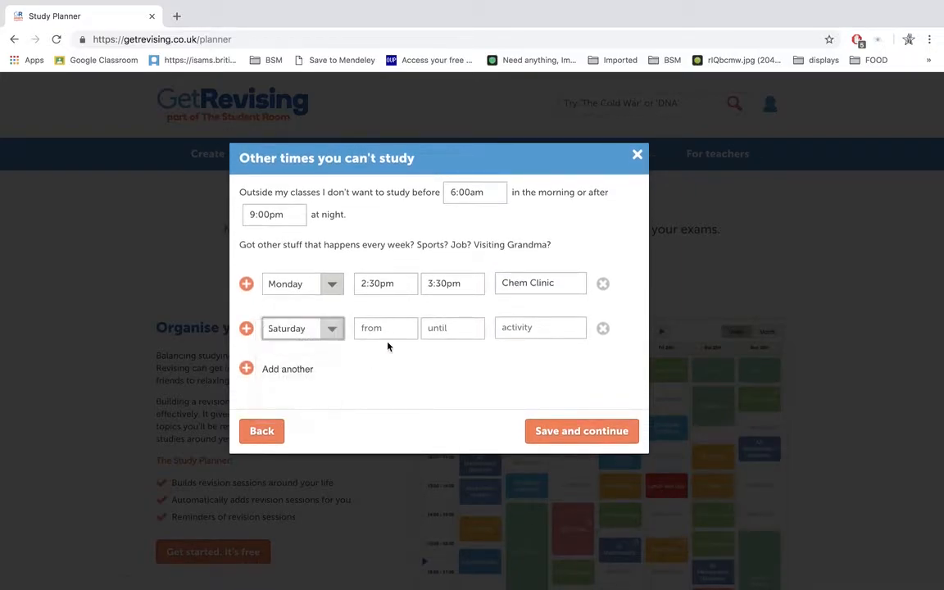
{"action": "left_click", "coordinate": [381, 328]}
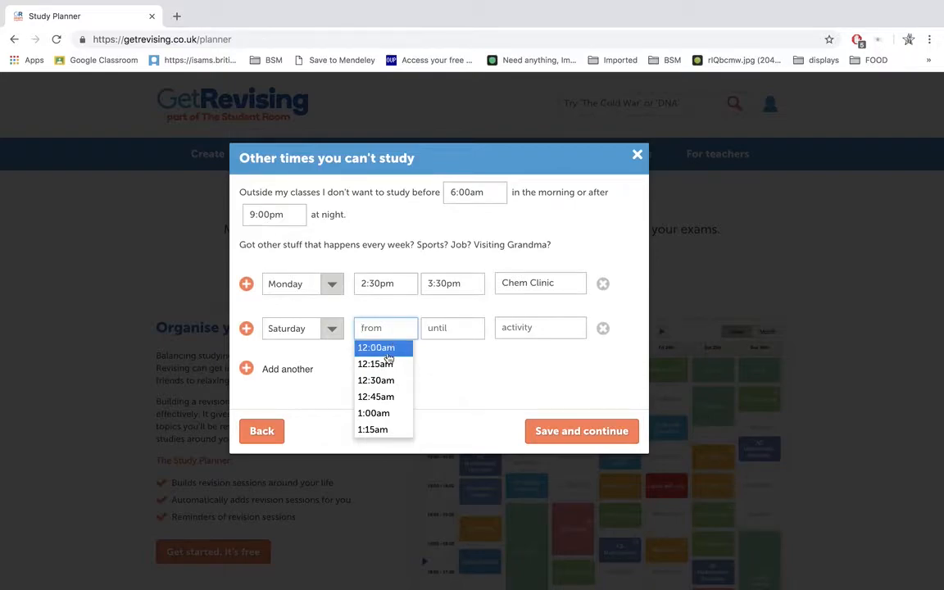
{"action": "scroll", "coordinate": [389, 385], "scroll_direction": "down", "scroll_amount": 5}
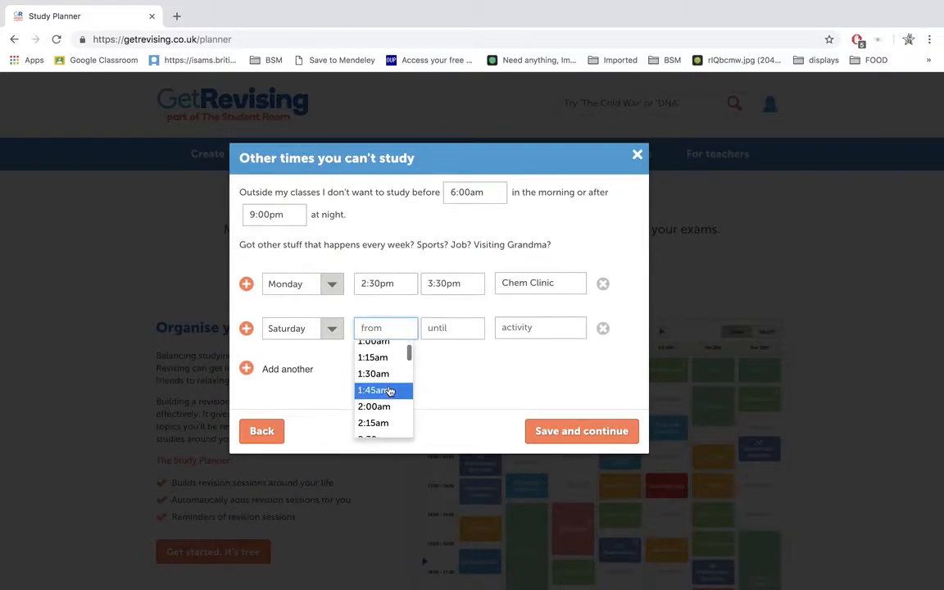
{"action": "scroll", "coordinate": [390, 390], "scroll_direction": "down", "scroll_amount": 6}
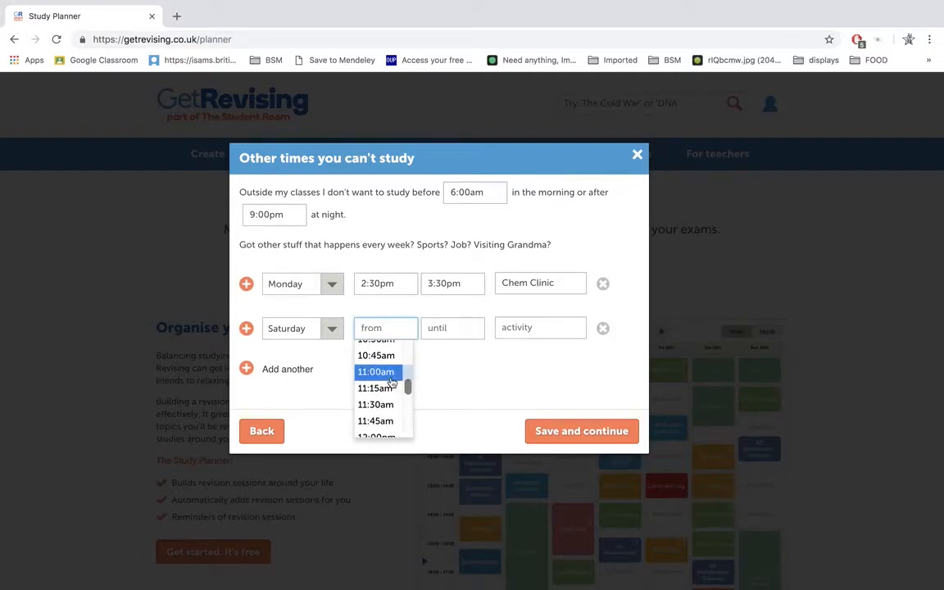
{"action": "left_click", "coordinate": [381, 372]}
Step: End the Saturday commitment at 1:30pm and name its activity Me Time
{"action": "left_click", "coordinate": [451, 330]}
{"action": "scroll", "coordinate": [443, 391], "scroll_direction": "down", "scroll_amount": 6}
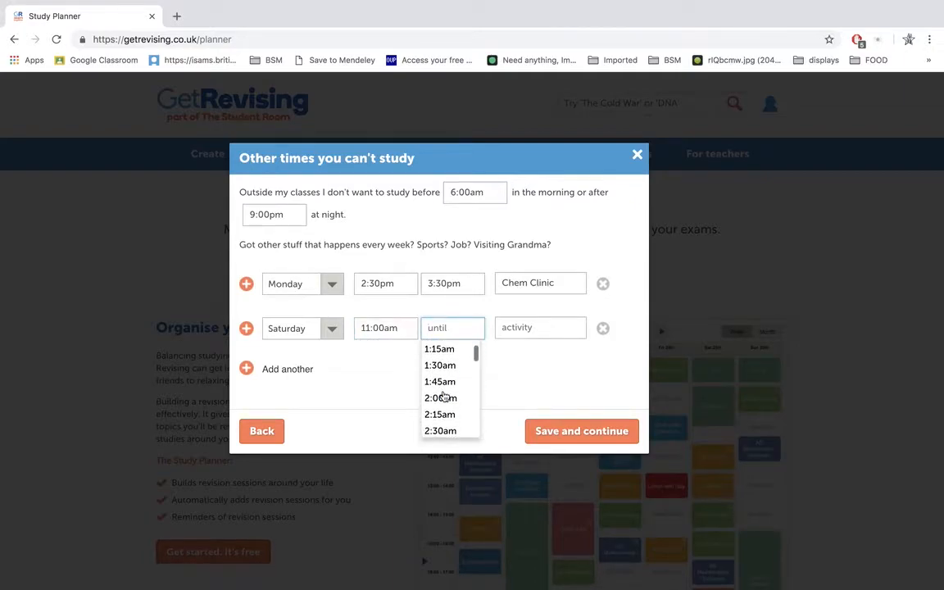
{"action": "scroll", "coordinate": [443, 396], "scroll_direction": "up", "scroll_amount": 1}
{"action": "scroll", "coordinate": [443, 396], "scroll_direction": "down", "scroll_amount": 9}
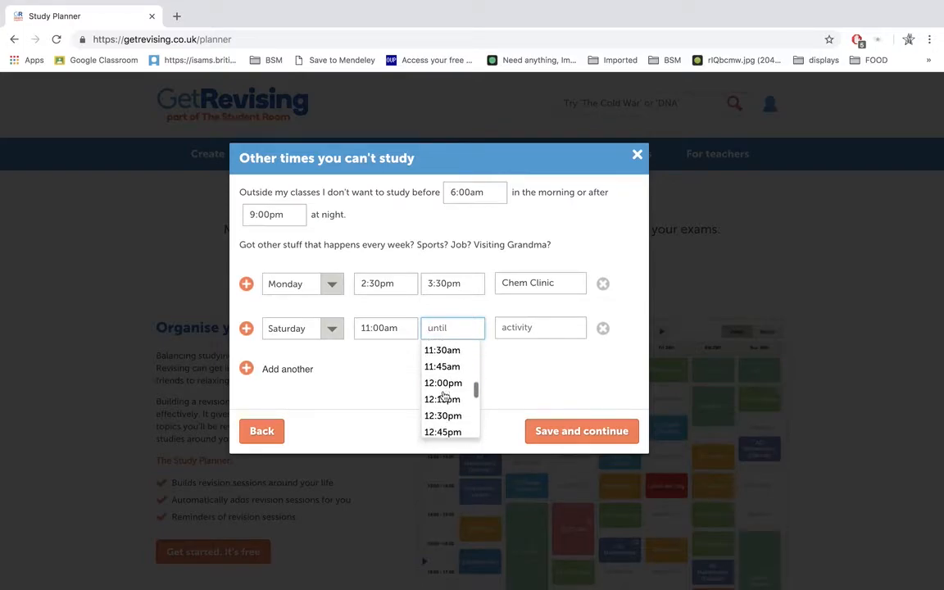
{"action": "scroll", "coordinate": [443, 394], "scroll_direction": "up", "scroll_amount": 2}
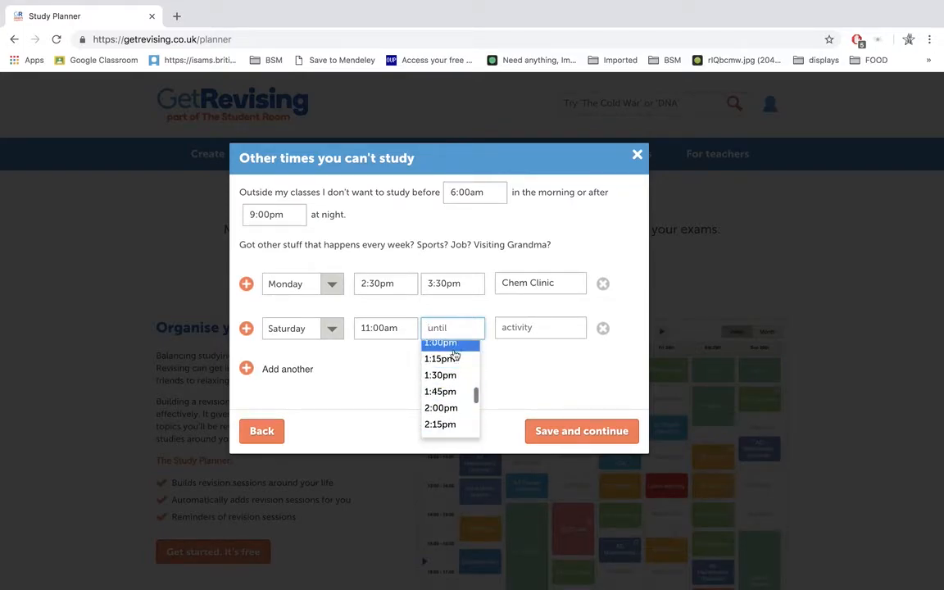
{"action": "left_click", "coordinate": [442, 375]}
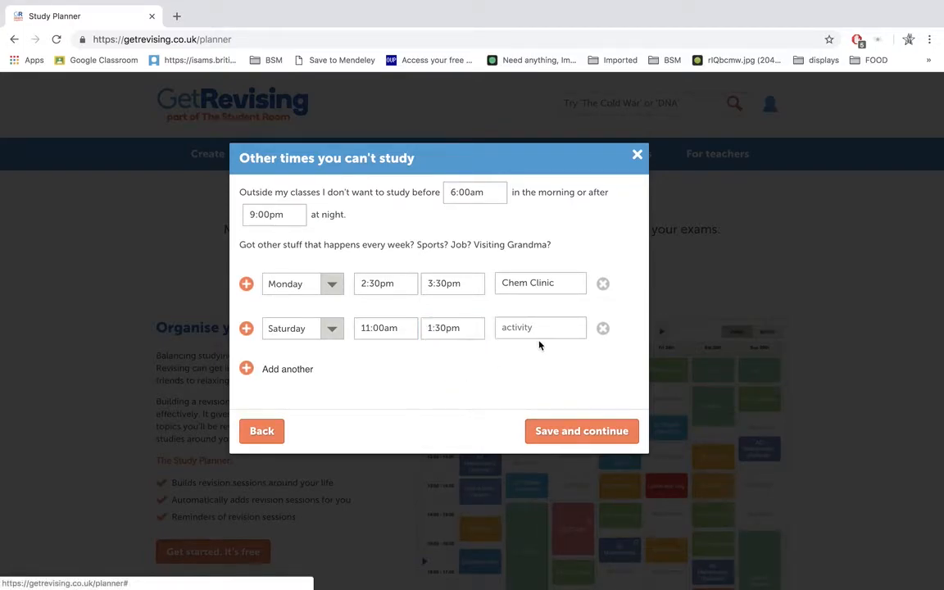
{"action": "left_click", "coordinate": [530, 332]}
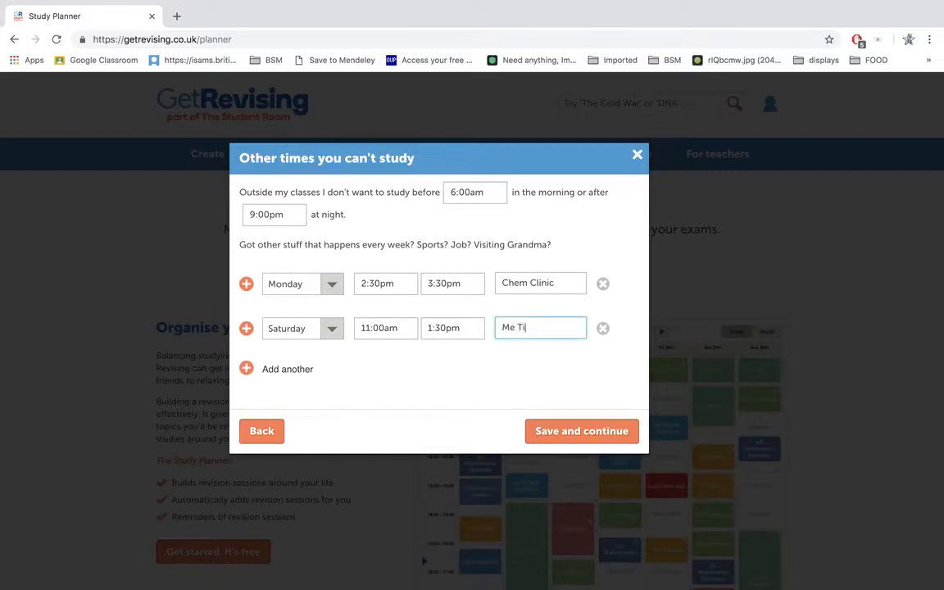
Step: Add a third weekly commitment on Sunday starting at 10:00am
{"action": "left_click", "coordinate": [255, 378]}
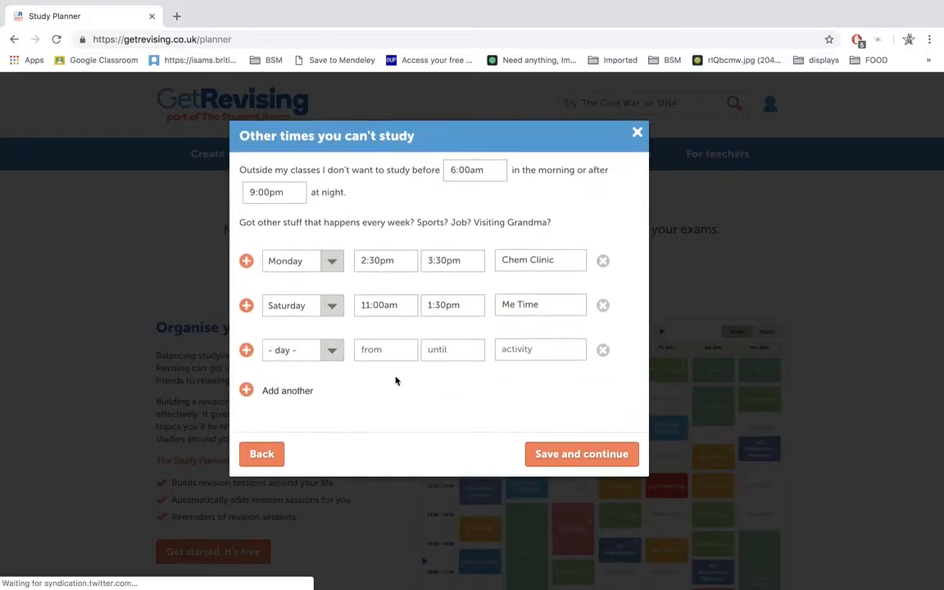
{"action": "left_click", "coordinate": [336, 362]}
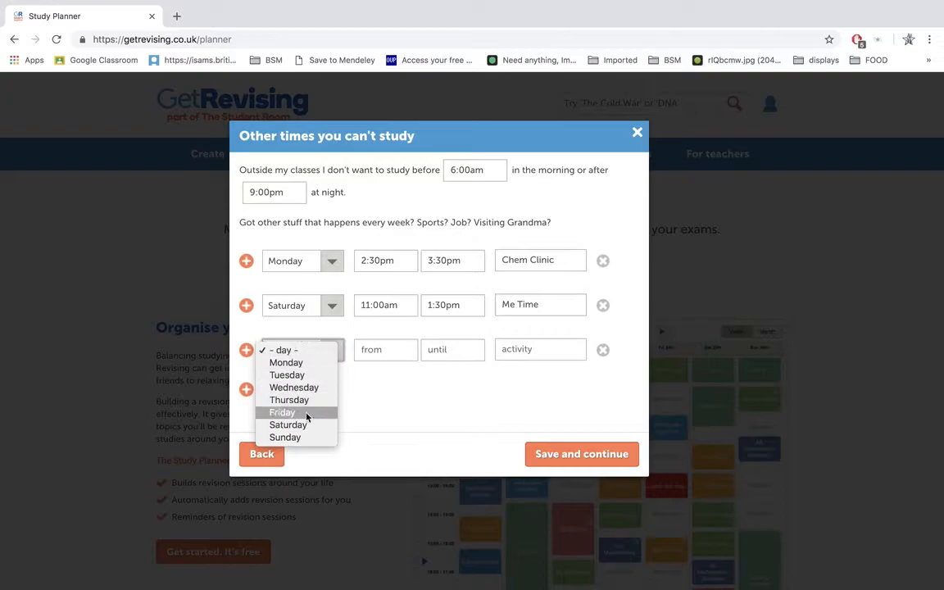
{"action": "left_click", "coordinate": [297, 439]}
{"action": "left_click", "coordinate": [375, 350]}
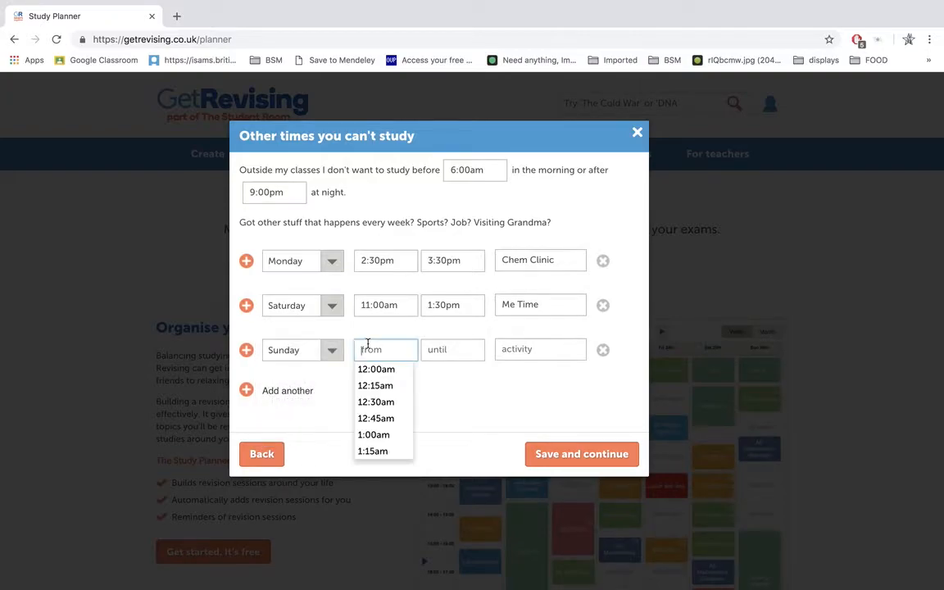
{"action": "scroll", "coordinate": [377, 399], "scroll_direction": "down", "scroll_amount": 8}
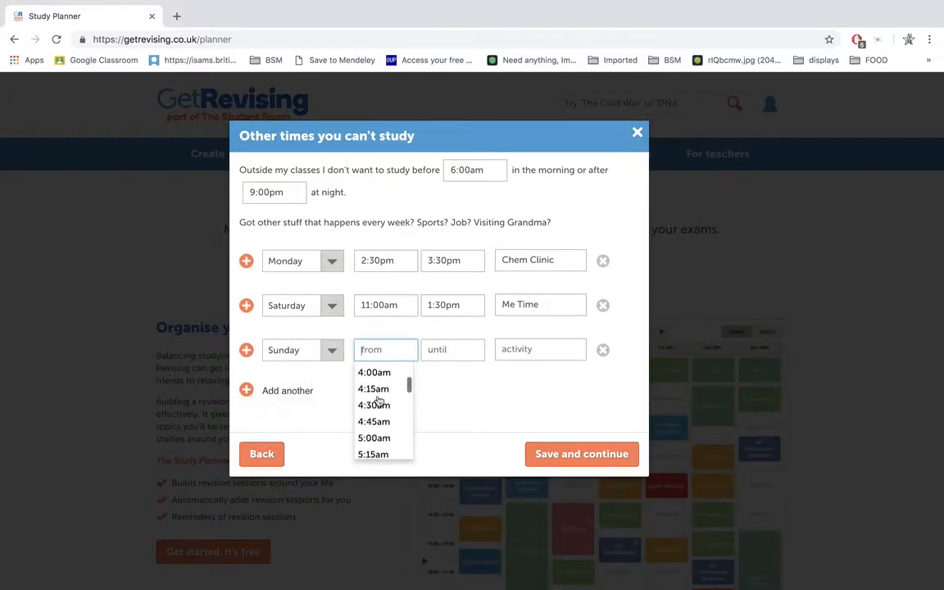
{"action": "left_click", "coordinate": [381, 368]}
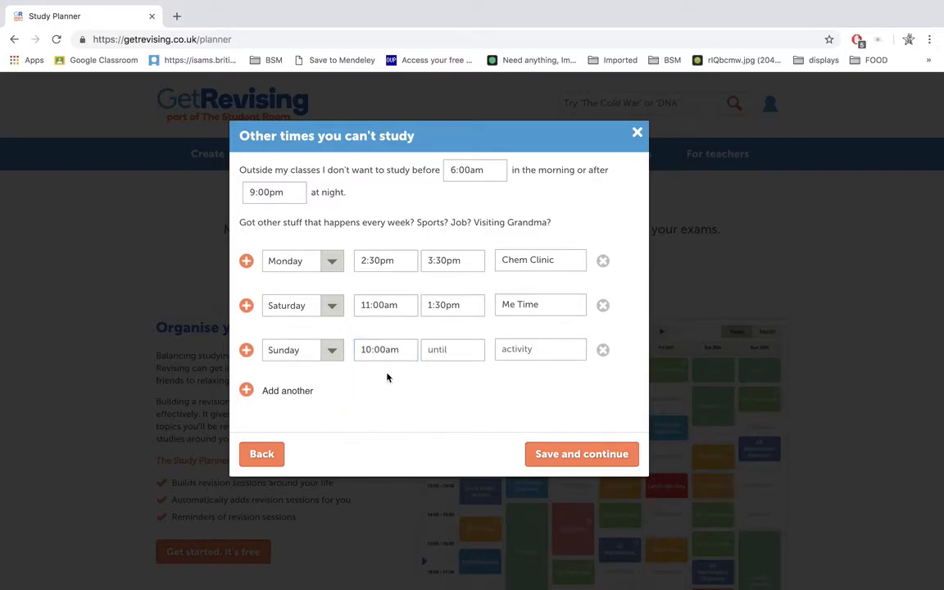
Step: End the Sunday commitment at 12:30pm, name its activity Football, and save the unavailable times
{"action": "left_click", "coordinate": [463, 350]}
{"action": "scroll", "coordinate": [449, 426], "scroll_direction": "down", "scroll_amount": 10}
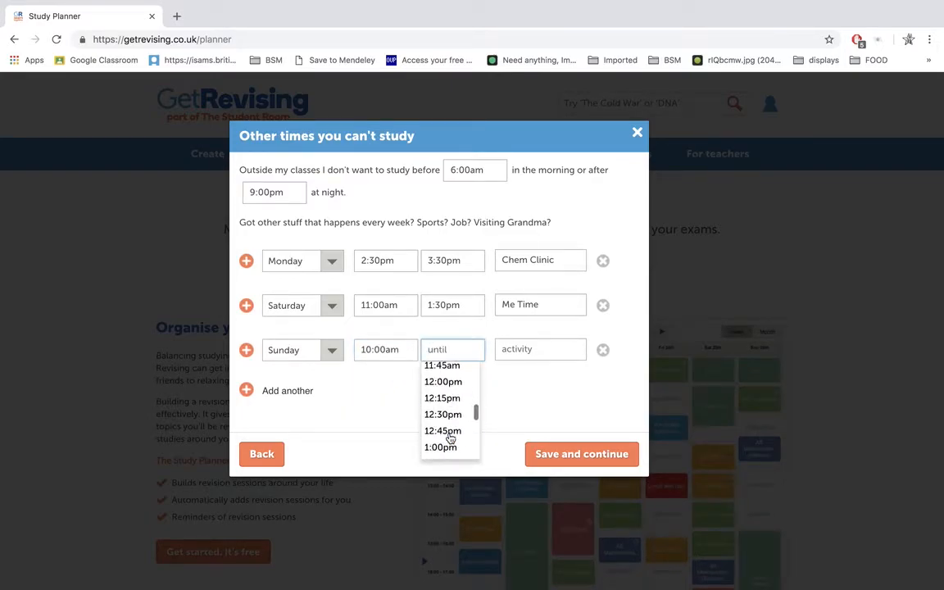
{"action": "scroll", "coordinate": [451, 394], "scroll_direction": "up", "scroll_amount": 4}
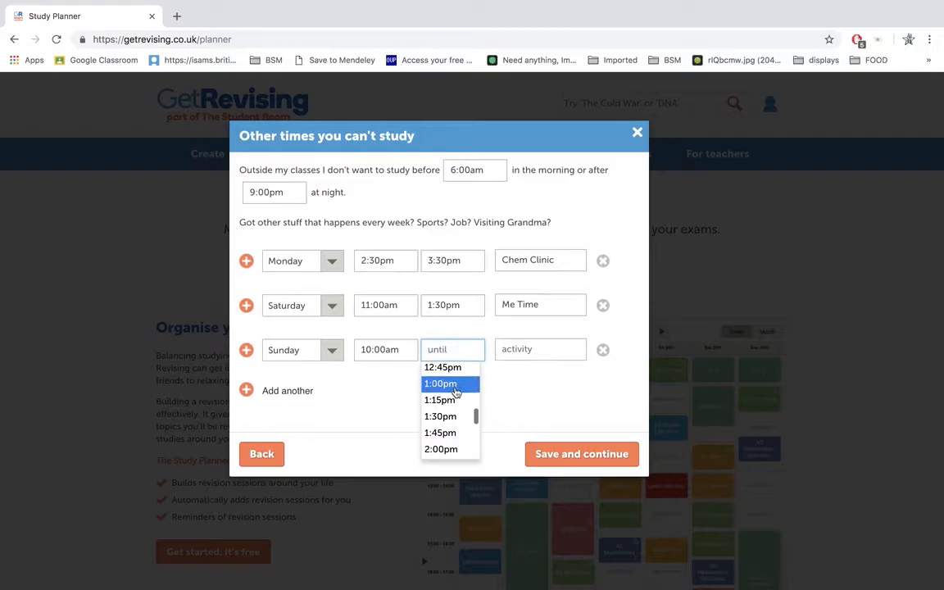
{"action": "left_click", "coordinate": [451, 391]}
{"action": "left_click", "coordinate": [520, 347]}
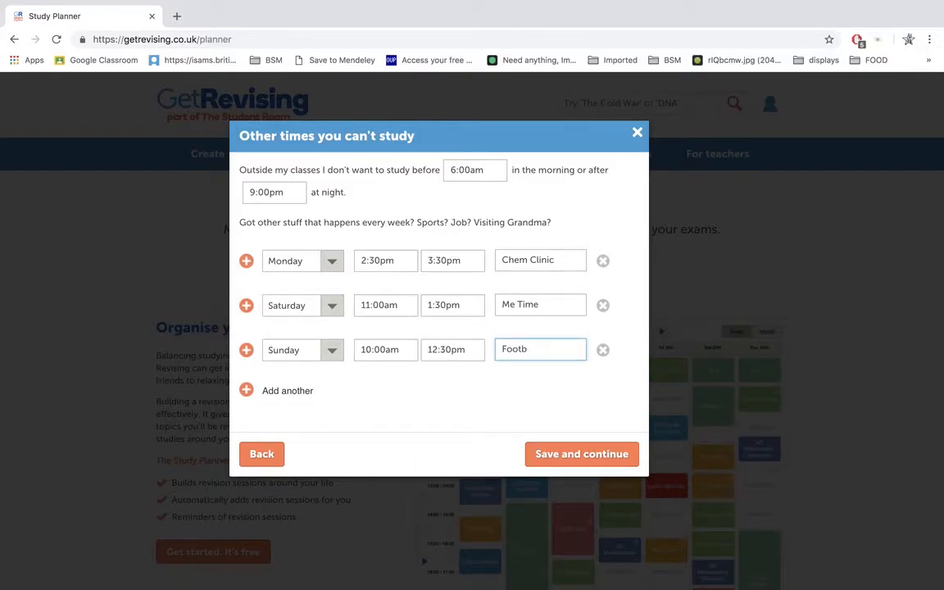
{"action": "left_click", "coordinate": [578, 451]}
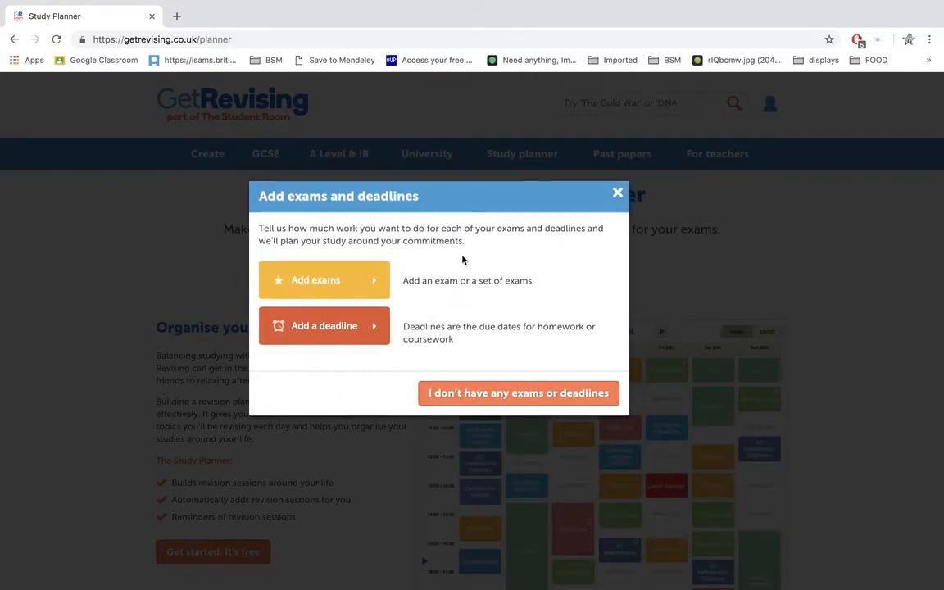
Step: Start adding an exam with International Baccalaureate Business Studies (Other) as its subject
{"action": "left_click", "coordinate": [347, 280]}
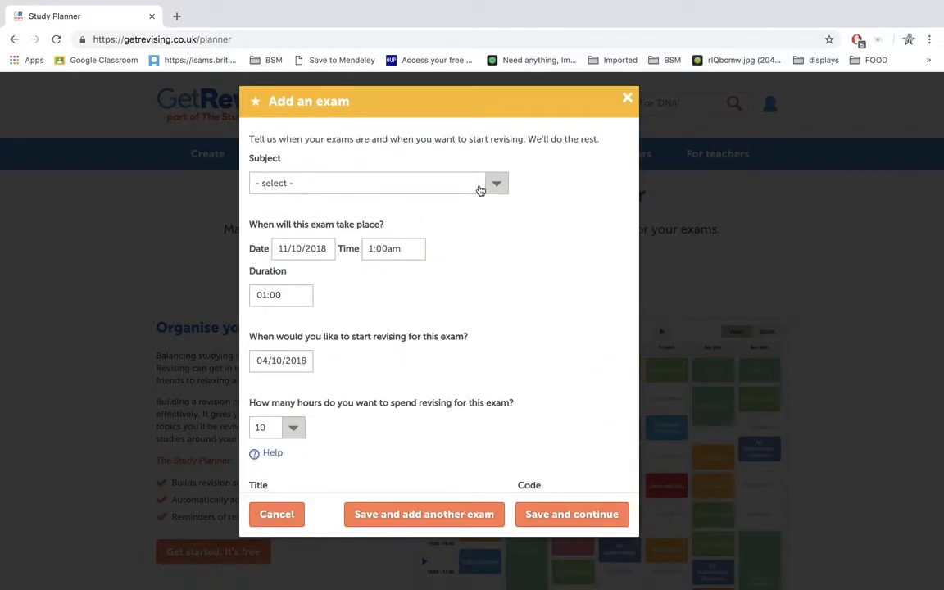
{"action": "left_click", "coordinate": [480, 187]}
{"action": "left_click", "coordinate": [461, 195]}
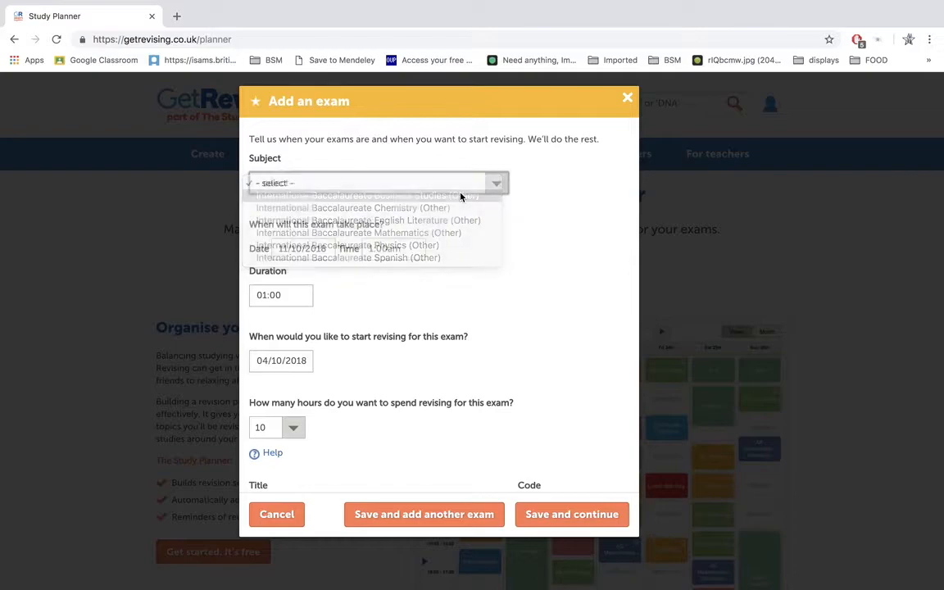
Step: Schedule the Business Studies exam for 10/01/2019 at 9:00am
{"action": "left_click", "coordinate": [316, 250]}
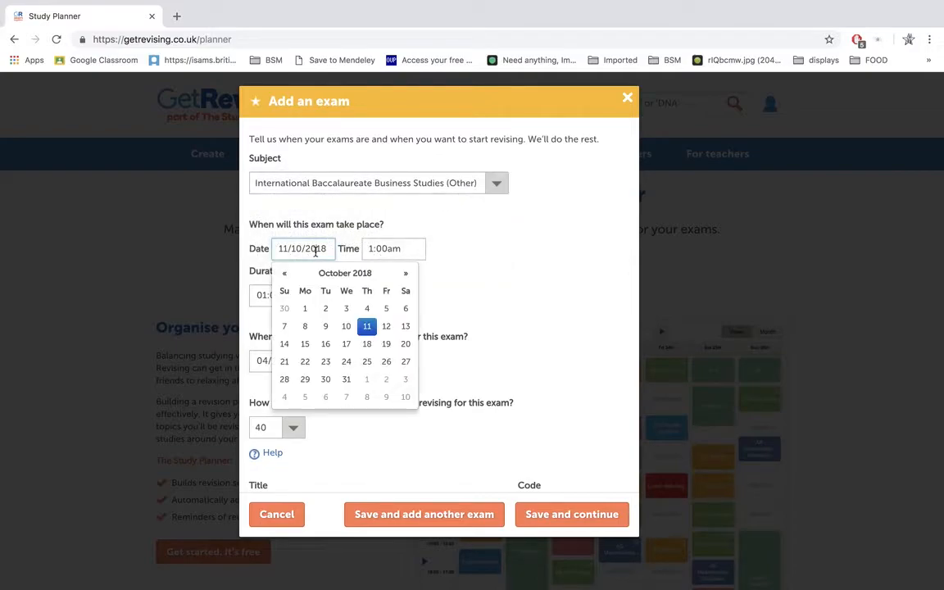
{"action": "left_click", "coordinate": [404, 274]}
{"action": "left_click", "coordinate": [404, 274]}
{"action": "left_click", "coordinate": [404, 274]}
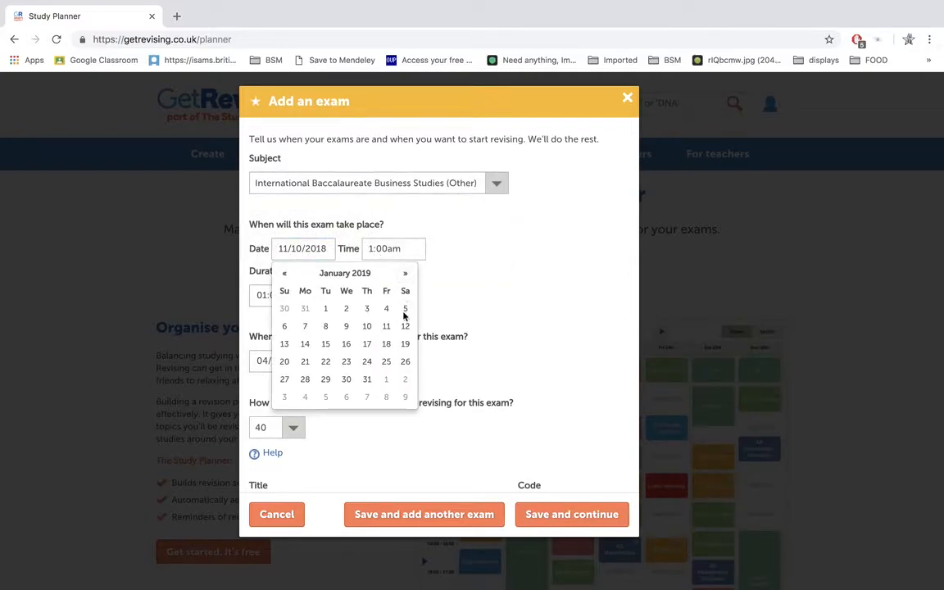
{"action": "left_click", "coordinate": [367, 327]}
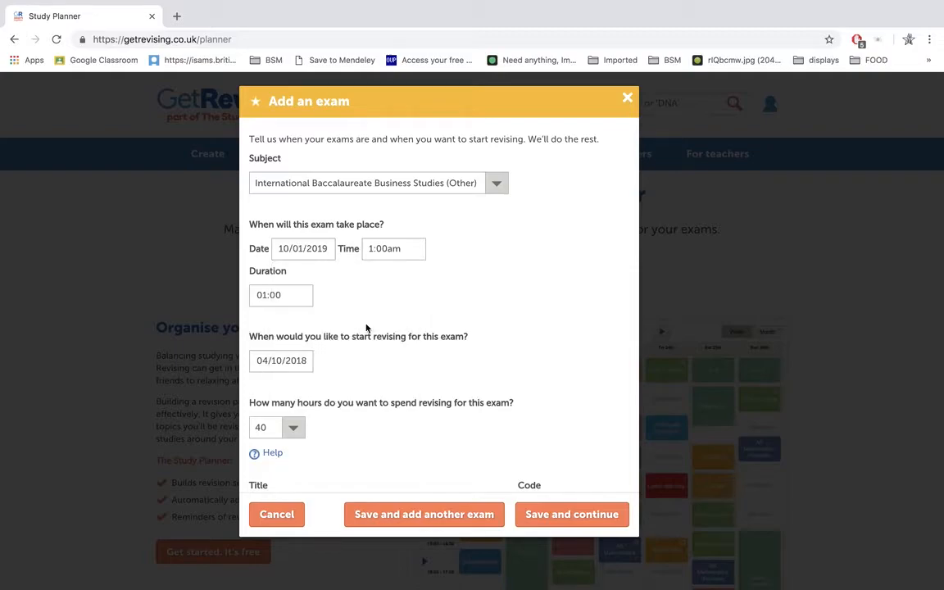
{"action": "left_click", "coordinate": [386, 250]}
{"action": "scroll", "coordinate": [390, 289], "scroll_direction": "down", "scroll_amount": 10}
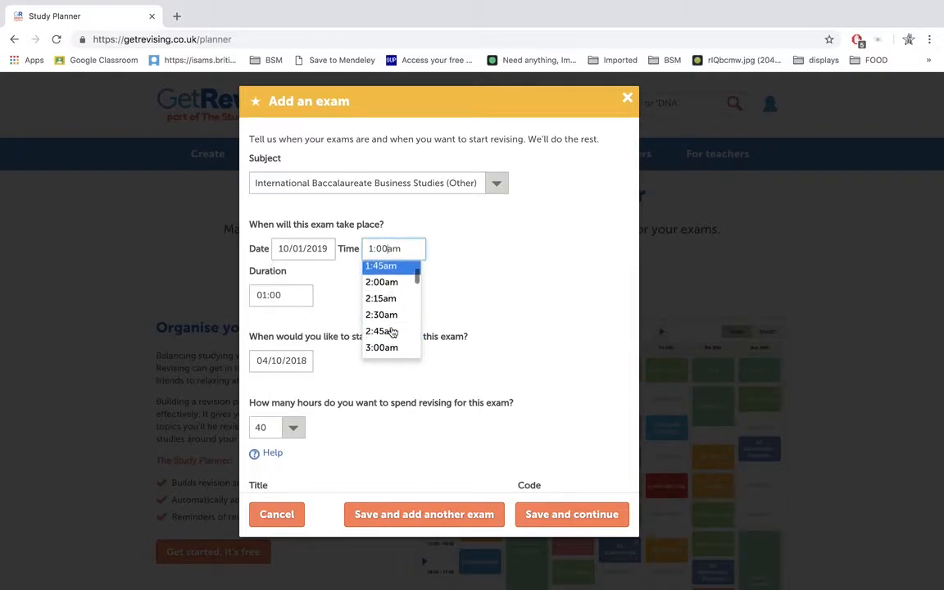
{"action": "scroll", "coordinate": [392, 332], "scroll_direction": "down", "scroll_amount": 2}
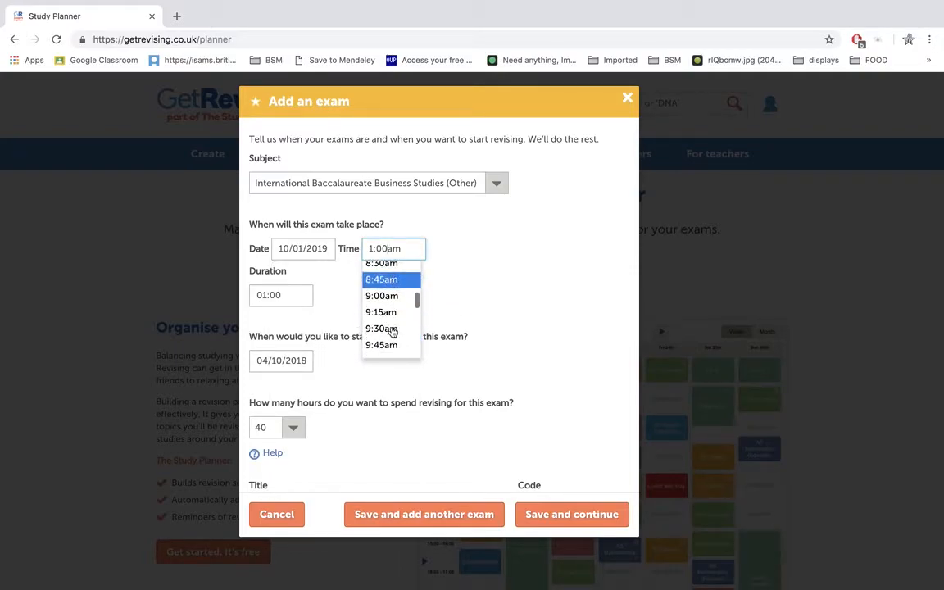
{"action": "left_click", "coordinate": [391, 322]}
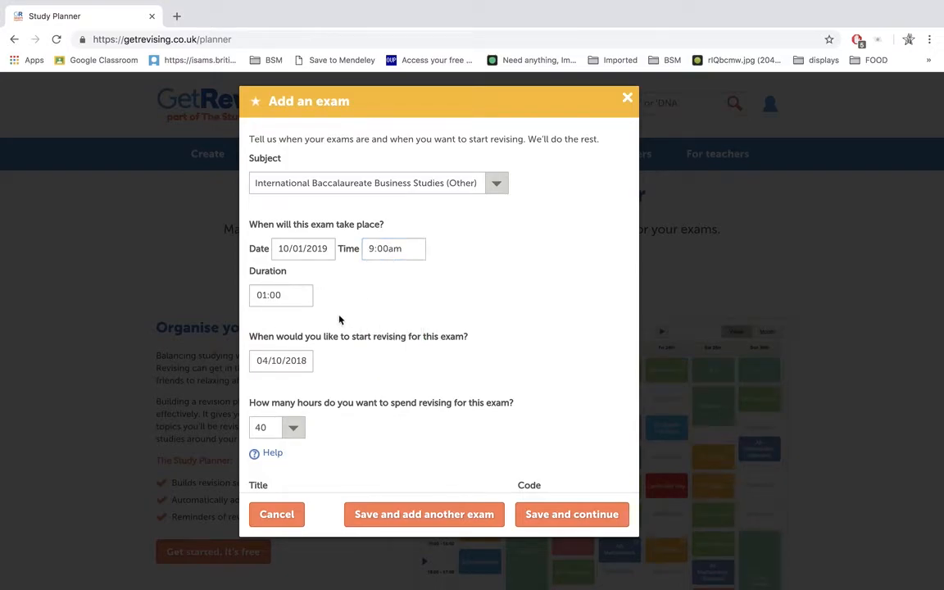
Step: Set the revision time for the exam to 60 hours and show the help on recommended revision hours
{"action": "scroll", "coordinate": [376, 369], "scroll_direction": "down", "scroll_amount": 4}
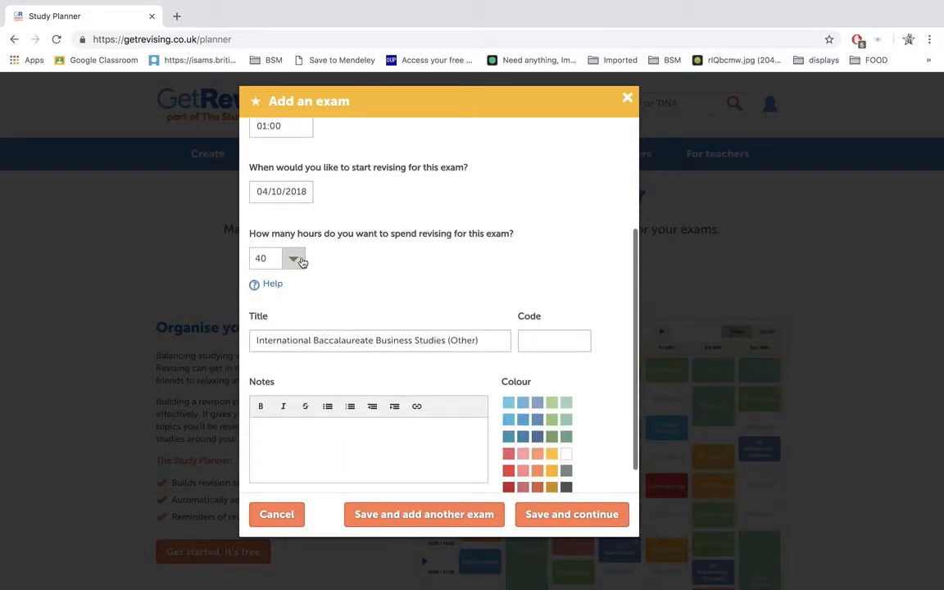
{"action": "left_click", "coordinate": [302, 260]}
{"action": "left_click", "coordinate": [274, 506]}
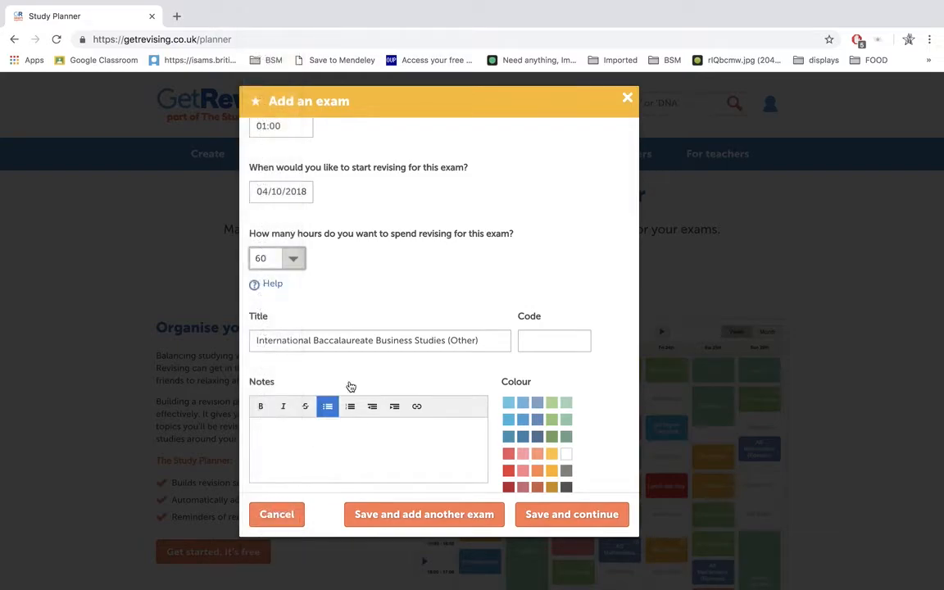
{"action": "left_click", "coordinate": [272, 283]}
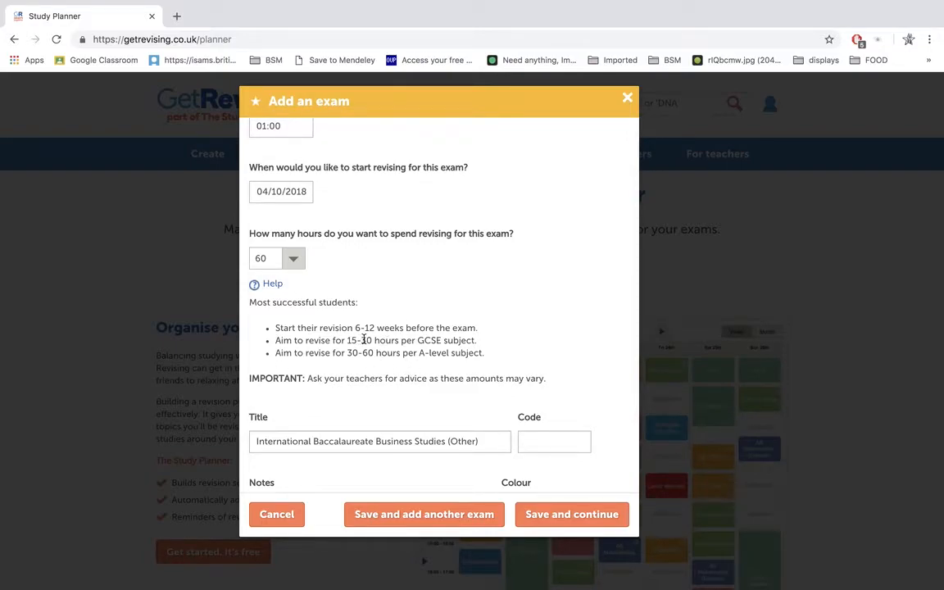
{"action": "scroll", "coordinate": [493, 343], "scroll_direction": "down", "scroll_amount": 3}
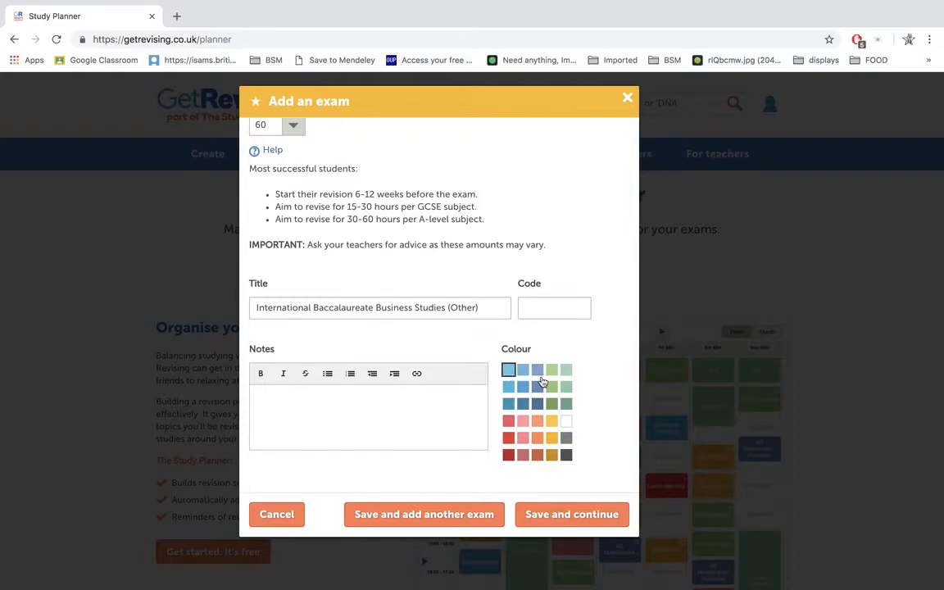
{"action": "scroll", "coordinate": [540, 377], "scroll_direction": "up", "scroll_amount": 5}
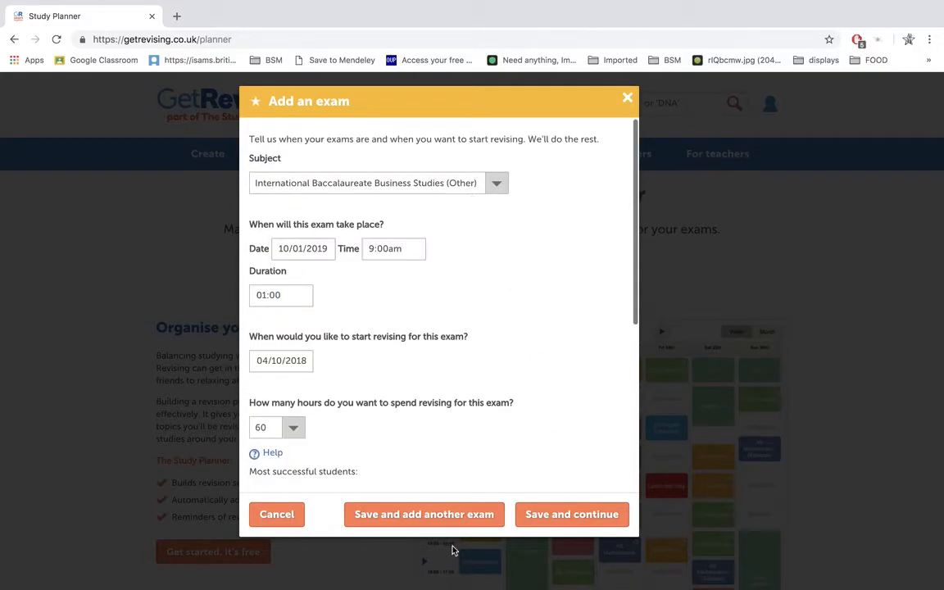
Step: Save the Business Studies exam and start another with International Baccalaureate Chemistry (Other) as its subject
{"action": "left_click", "coordinate": [449, 517]}
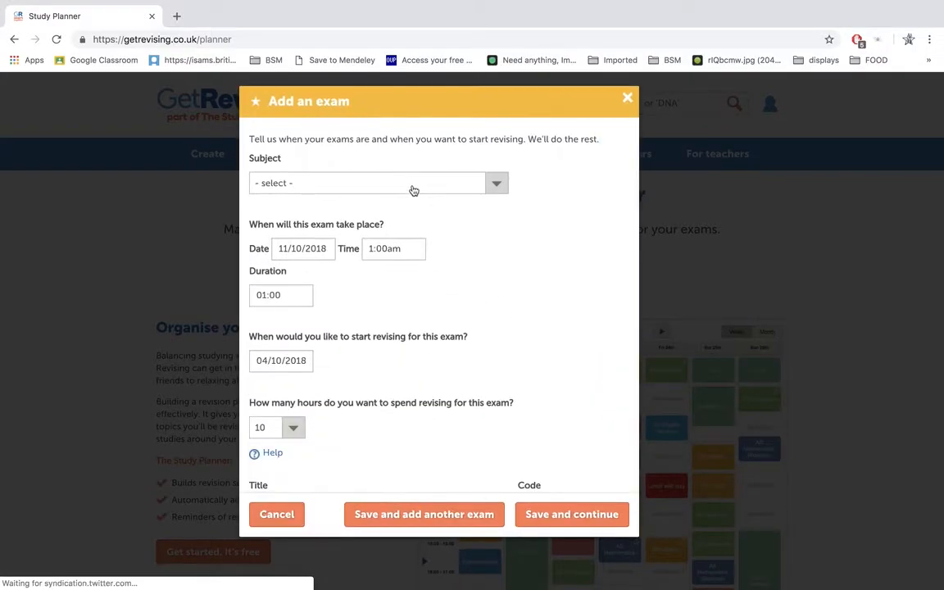
{"action": "left_click", "coordinate": [413, 185]}
{"action": "left_click", "coordinate": [404, 211]}
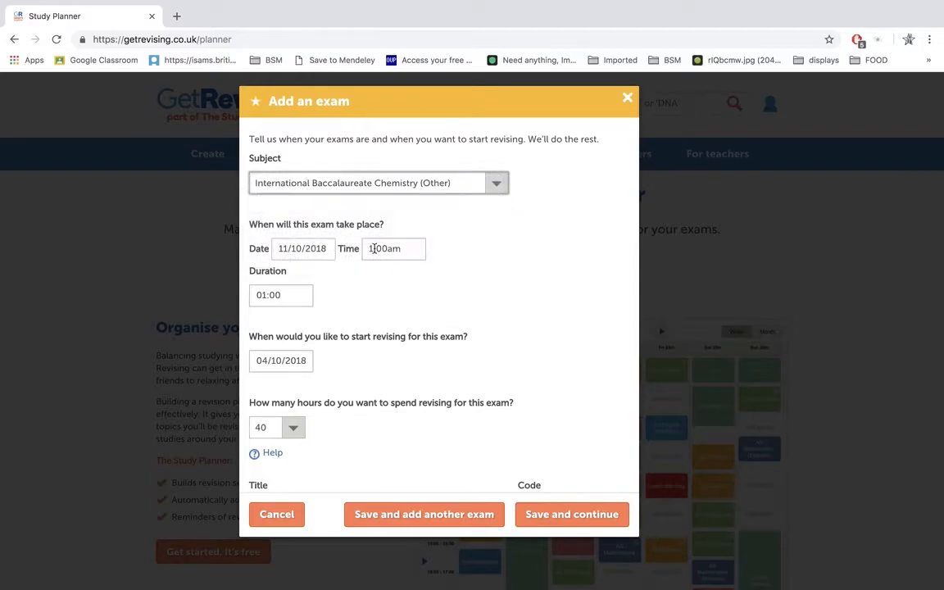
Step: Schedule the Chemistry exam for 10/01/2019 at 10:00am
{"action": "left_click", "coordinate": [308, 248]}
{"action": "left_click", "coordinate": [405, 273]}
{"action": "left_click", "coordinate": [405, 273]}
{"action": "left_click", "coordinate": [405, 273]}
{"action": "left_click", "coordinate": [405, 273]}
{"action": "left_click", "coordinate": [287, 274]}
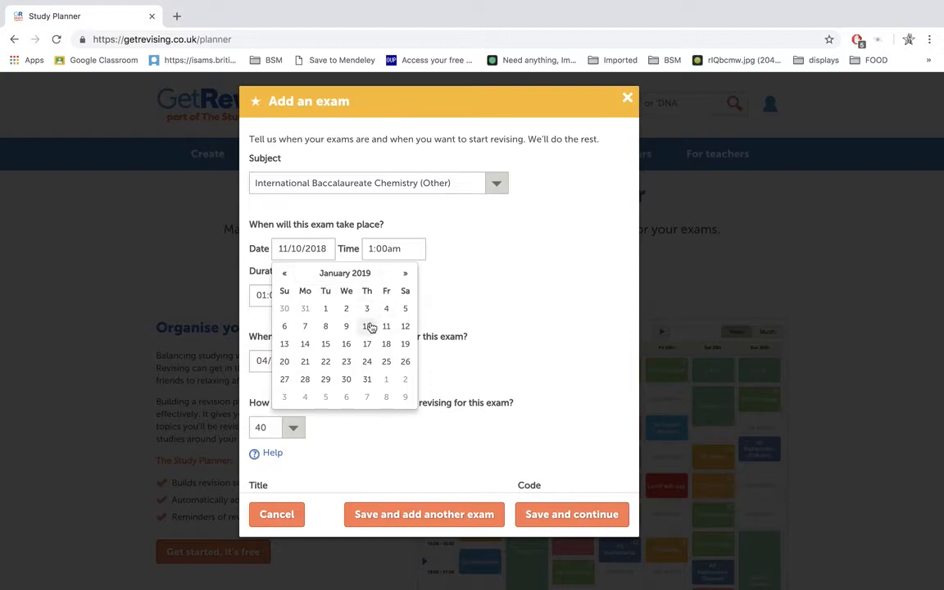
{"action": "left_click", "coordinate": [367, 326]}
{"action": "left_click", "coordinate": [383, 251]}
{"action": "scroll", "coordinate": [387, 295], "scroll_direction": "down", "scroll_amount": 8}
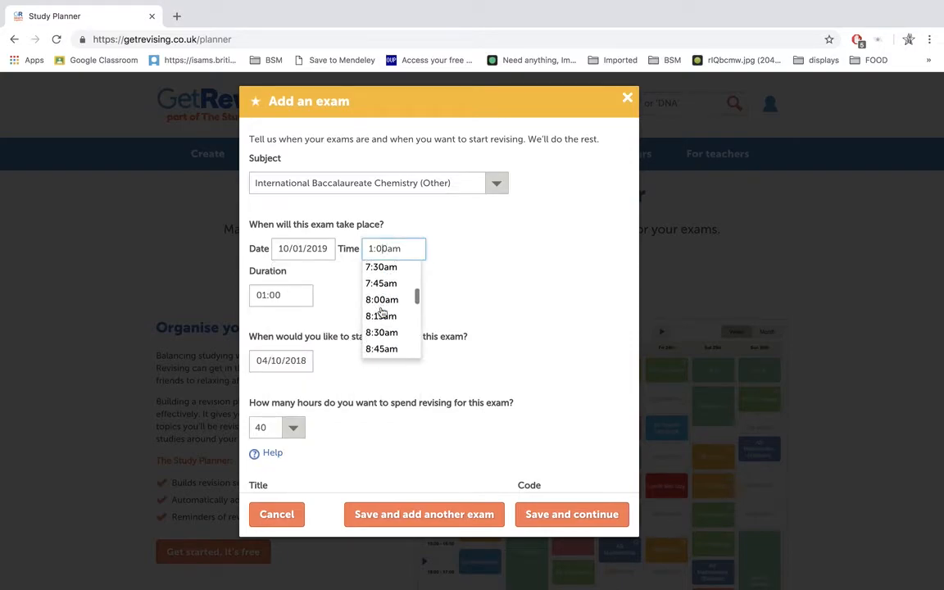
{"action": "left_click", "coordinate": [390, 274]}
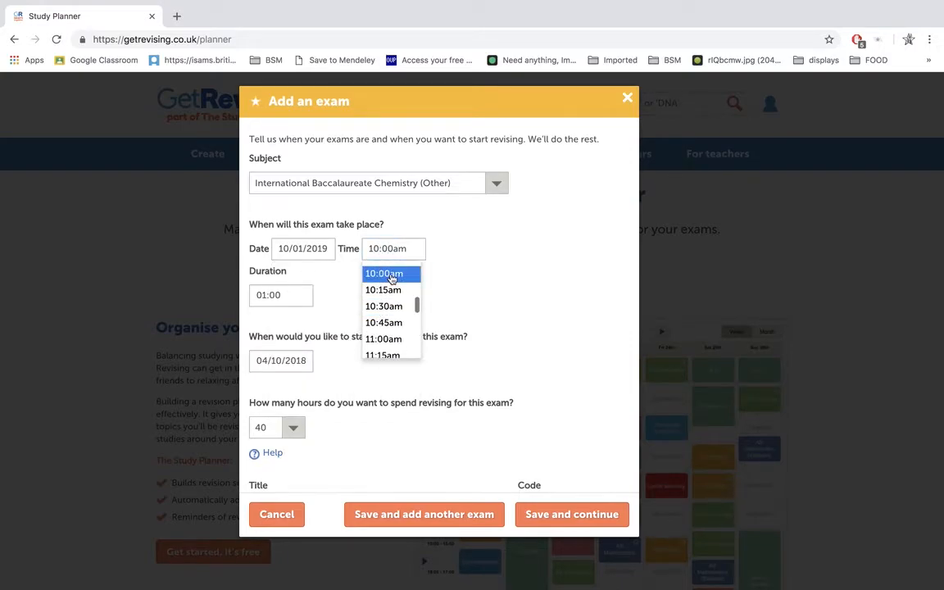
Step: Set the Chemistry exam's revision time to 60 hours and save it to add another exam
{"action": "left_click", "coordinate": [291, 432]}
{"action": "scroll", "coordinate": [271, 541], "scroll_direction": "down", "scroll_amount": 5}
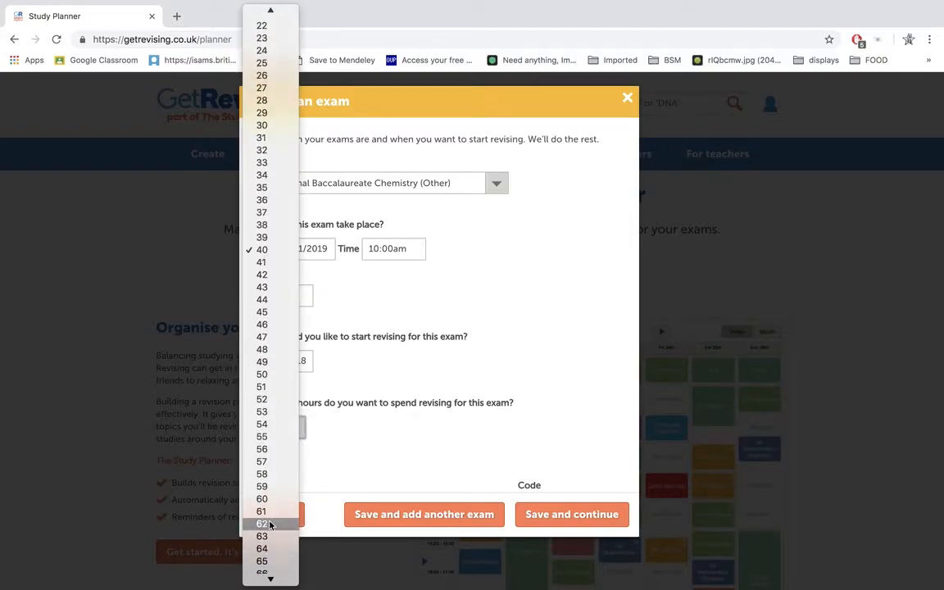
{"action": "left_click", "coordinate": [262, 499]}
{"action": "scroll", "coordinate": [388, 414], "scroll_direction": "down", "scroll_amount": 5}
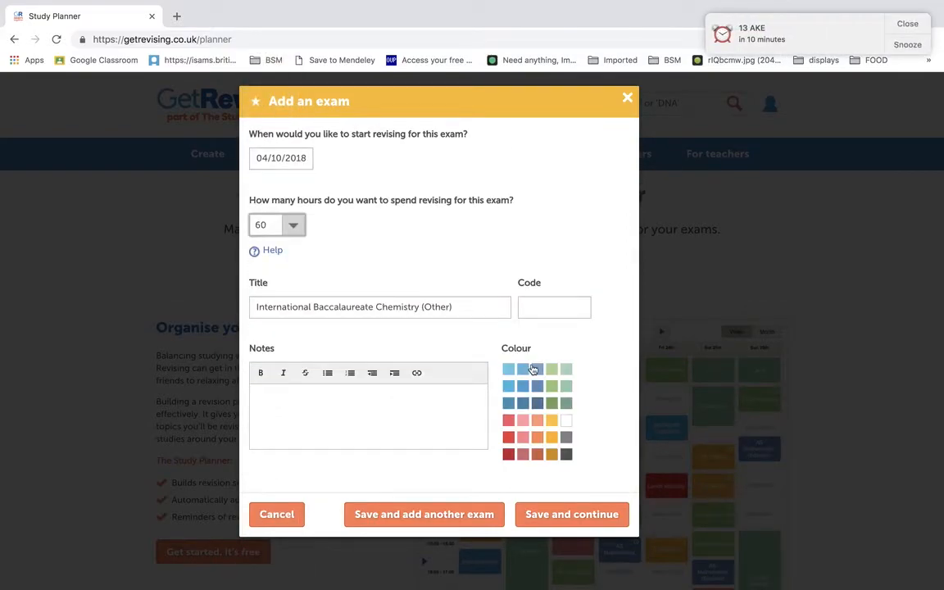
{"action": "left_click", "coordinate": [463, 514]}
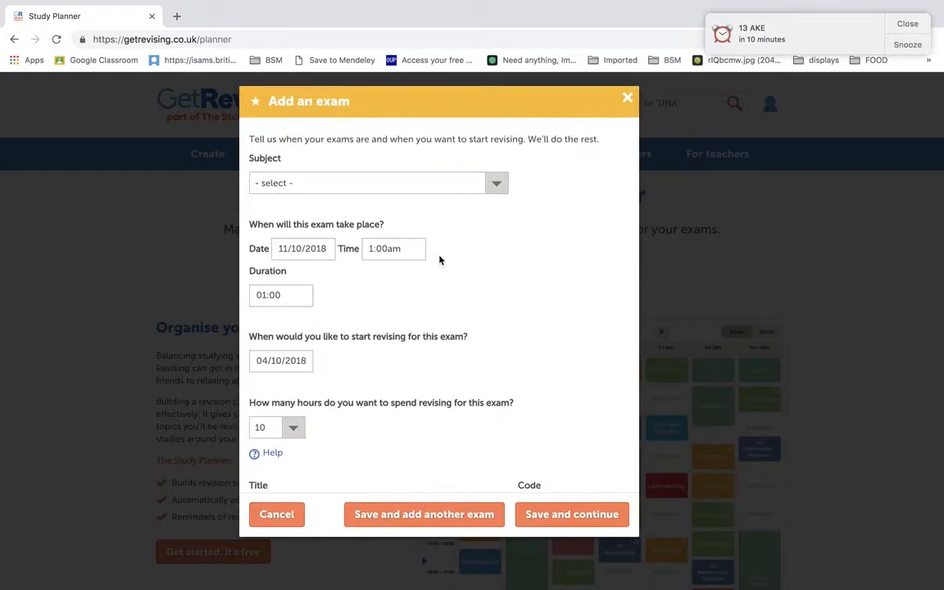
Step: Choose International Baccalaureate English Literature (Other) as the exam subject and schedule it for 10/01/2019 at 11:00am
{"action": "left_click", "coordinate": [480, 182]}
{"action": "left_click", "coordinate": [375, 219]}
{"action": "left_click", "coordinate": [328, 249]}
{"action": "left_click", "coordinate": [405, 275]}
{"action": "left_click", "coordinate": [406, 274]}
{"action": "left_click", "coordinate": [406, 275]}
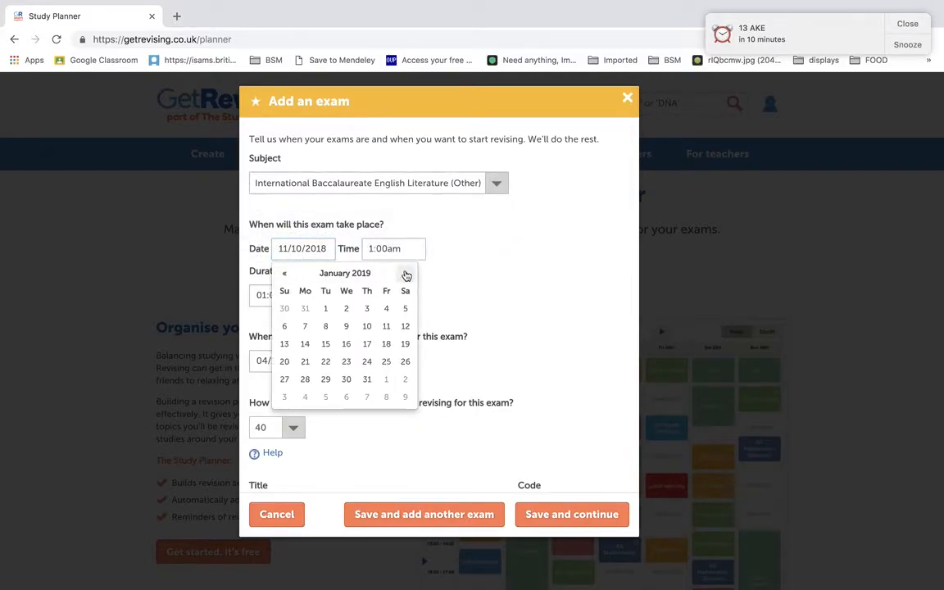
{"action": "left_click", "coordinate": [366, 326]}
{"action": "left_click", "coordinate": [387, 257]}
{"action": "scroll", "coordinate": [397, 301], "scroll_direction": "down", "scroll_amount": 12}
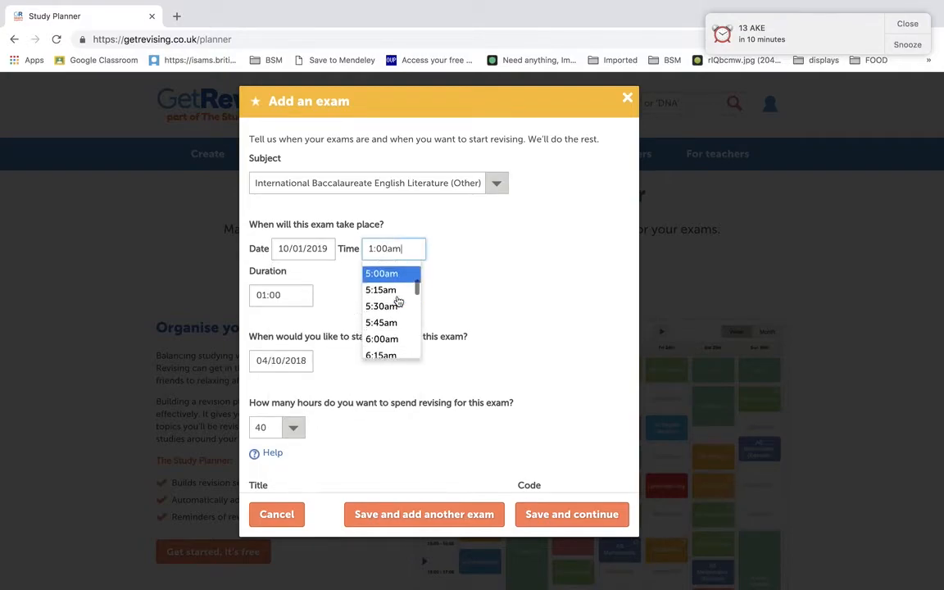
{"action": "scroll", "coordinate": [396, 302], "scroll_direction": "down", "scroll_amount": 2}
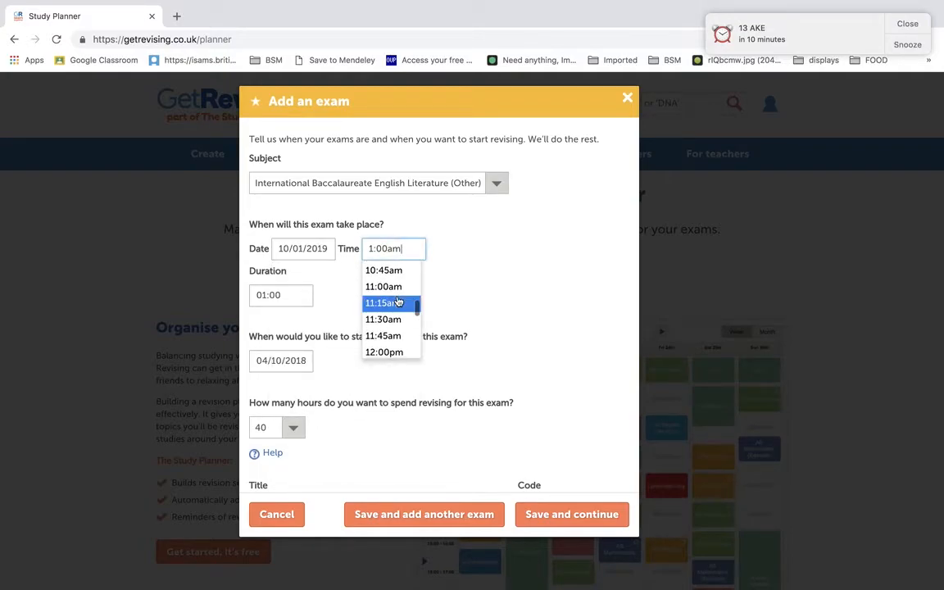
{"action": "left_click", "coordinate": [383, 287]}
Step: Give the English Literature exam 60 revision hours and a pale green colour, and save it to add another exam
{"action": "left_click", "coordinate": [294, 428]}
{"action": "scroll", "coordinate": [288, 423], "scroll_direction": "down", "scroll_amount": 5}
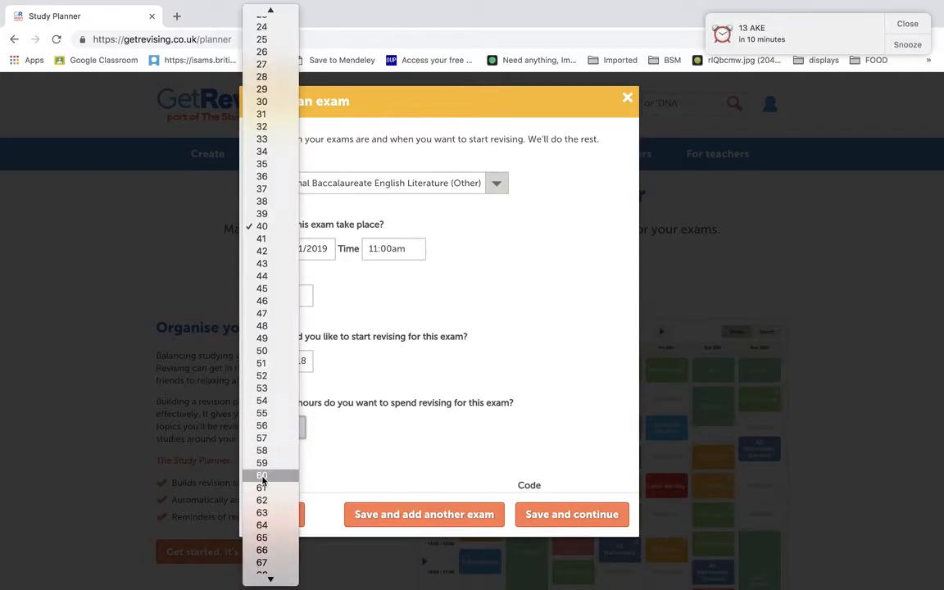
{"action": "left_click", "coordinate": [262, 476]}
{"action": "scroll", "coordinate": [375, 401], "scroll_direction": "down", "scroll_amount": 3}
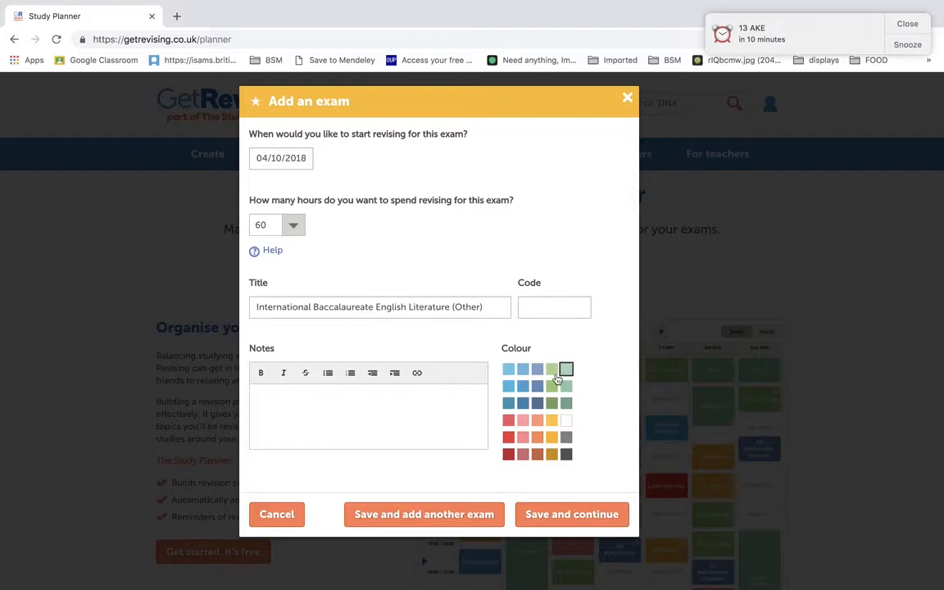
{"action": "left_click", "coordinate": [430, 512]}
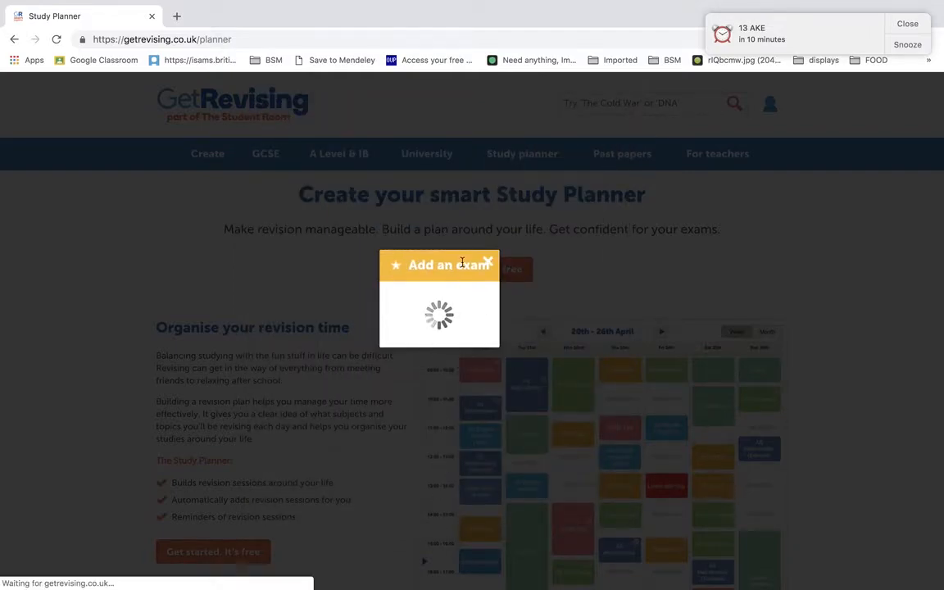
Step: Choose International Baccalaureate Mathematics (Other) as the exam subject and schedule it for 10/01/2019 at 12:00pm
{"action": "left_click", "coordinate": [464, 189]}
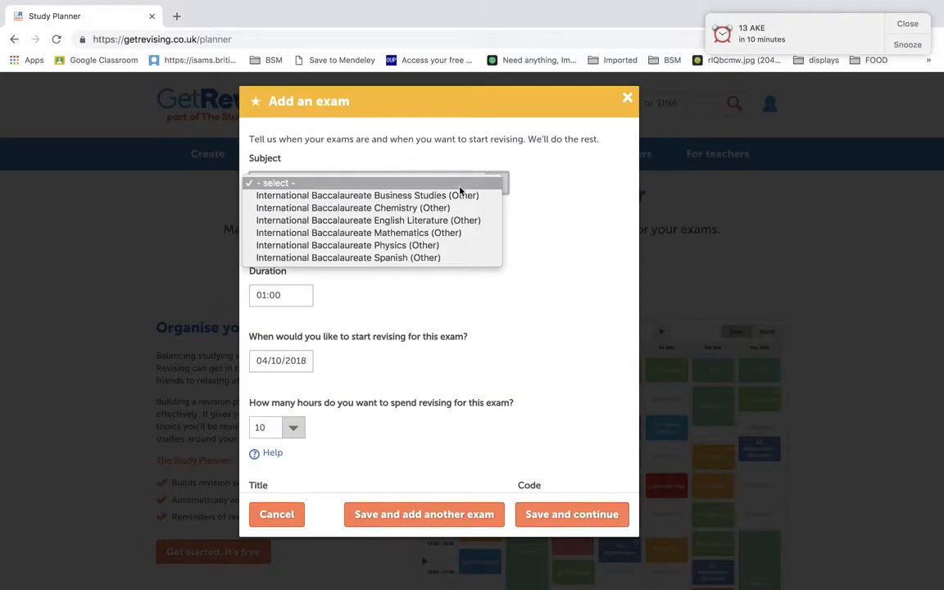
{"action": "left_click", "coordinate": [421, 232]}
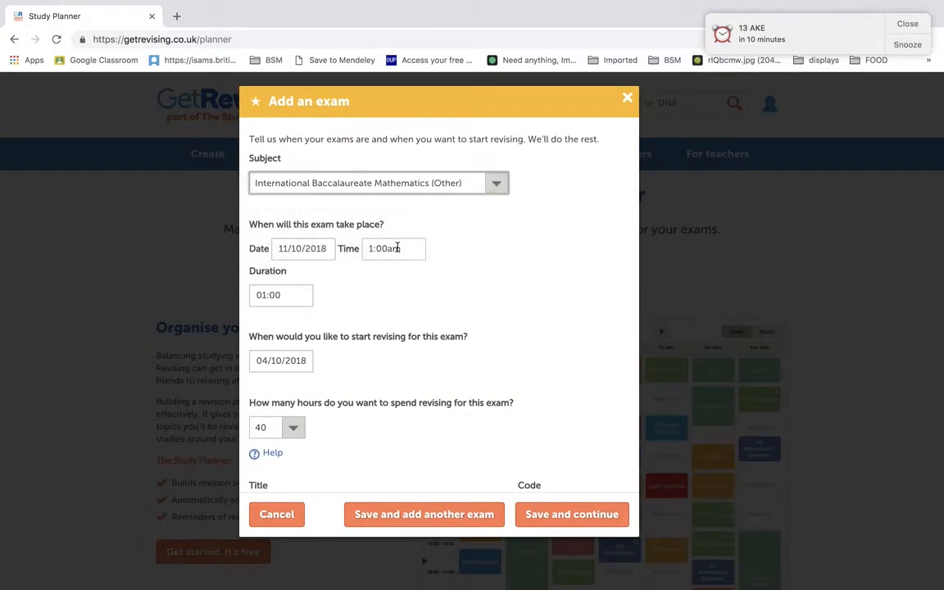
{"action": "left_click", "coordinate": [316, 246]}
{"action": "left_click", "coordinate": [406, 274]}
{"action": "left_click", "coordinate": [406, 274]}
{"action": "left_click", "coordinate": [406, 274]}
{"action": "left_click", "coordinate": [367, 326]}
{"action": "left_click", "coordinate": [400, 248]}
{"action": "scroll", "coordinate": [377, 324], "scroll_direction": "down", "scroll_amount": 10}
{"action": "scroll", "coordinate": [378, 323], "scroll_direction": "down", "scroll_amount": 5}
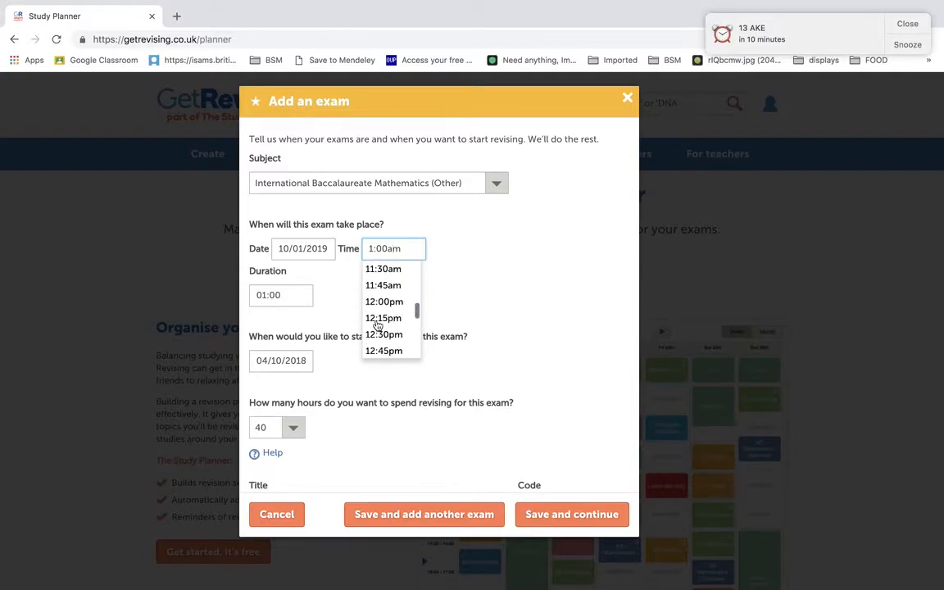
{"action": "left_click", "coordinate": [381, 282]}
Step: Set the Mathematics exam's revision time to 60 hours
{"action": "left_click", "coordinate": [260, 427]}
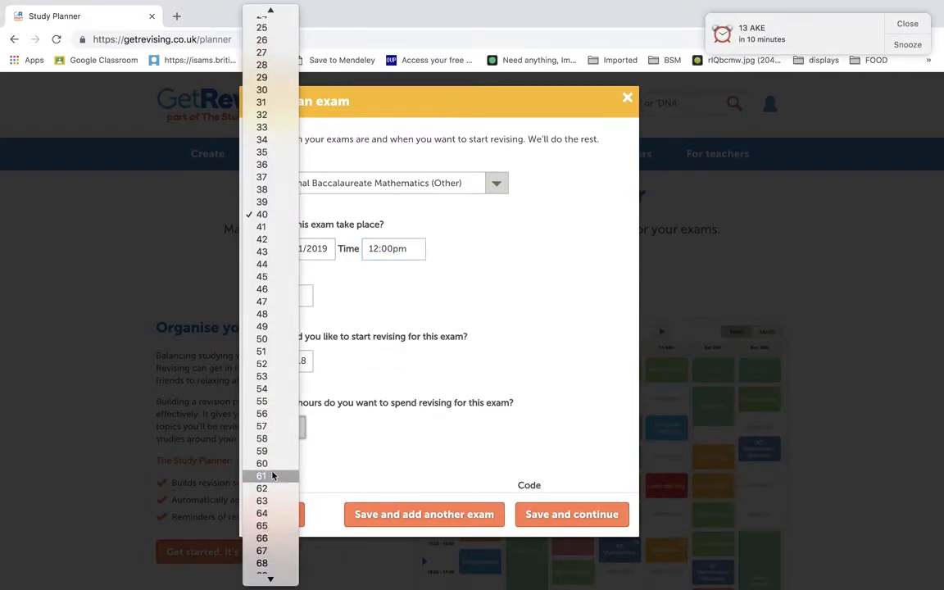
{"action": "left_click", "coordinate": [272, 465]}
{"action": "scroll", "coordinate": [483, 384], "scroll_direction": "down", "scroll_amount": 3}
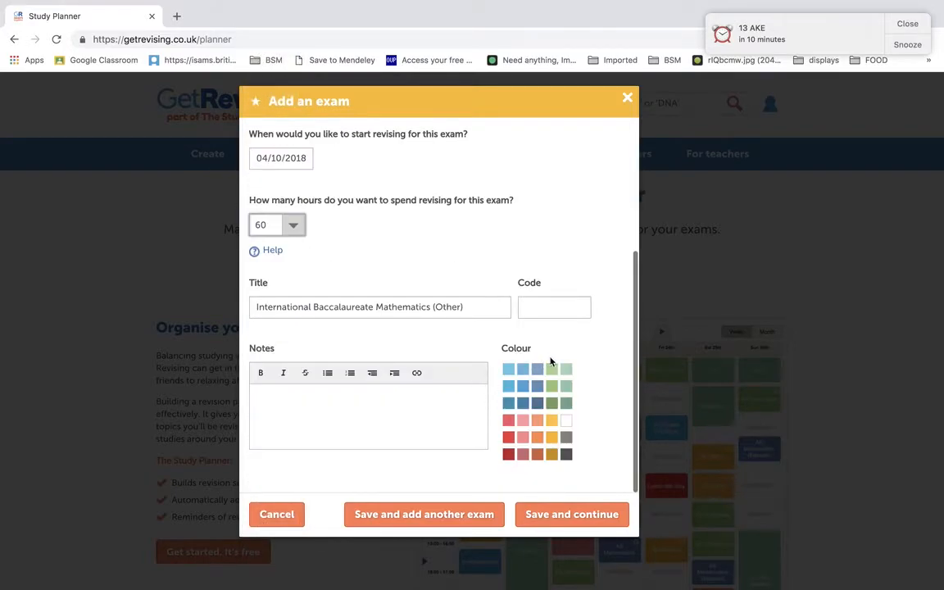
Step: Check the subject choices for the current exam, keeping Mathematics selected
{"action": "scroll", "coordinate": [516, 383], "scroll_direction": "up", "scroll_amount": 3}
{"action": "left_click", "coordinate": [497, 155]}
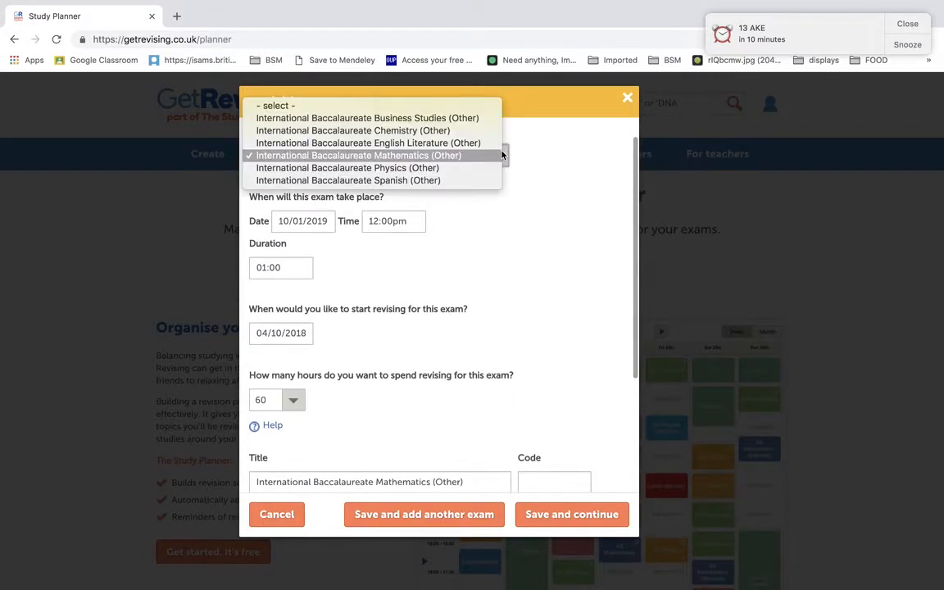
{"action": "left_click", "coordinate": [484, 154]}
Step: Give the Mathematics exam a white colour and save it to add another exam
{"action": "scroll", "coordinate": [516, 208], "scroll_direction": "down", "scroll_amount": 1}
{"action": "scroll", "coordinate": [511, 323], "scroll_direction": "down", "scroll_amount": 3}
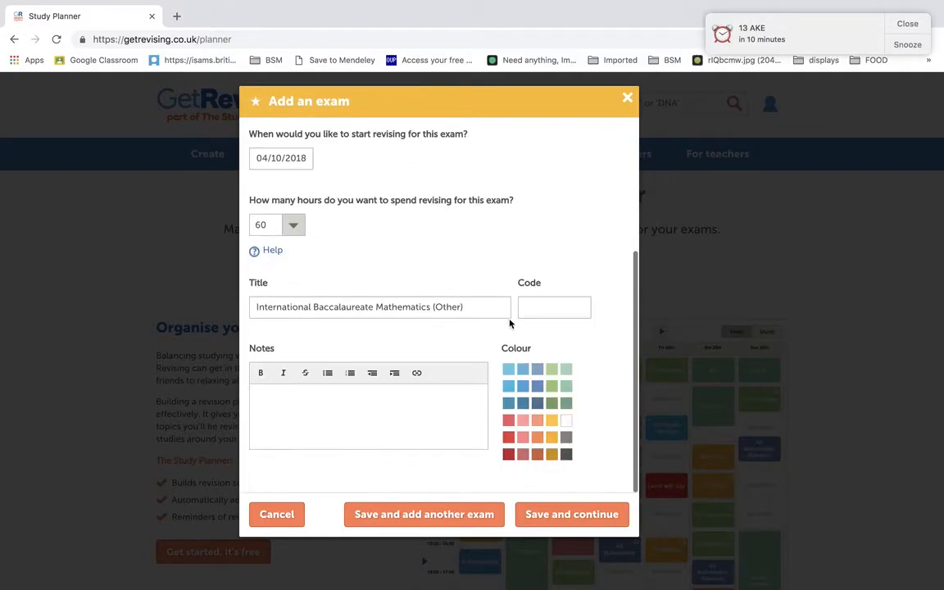
{"action": "left_click", "coordinate": [565, 423]}
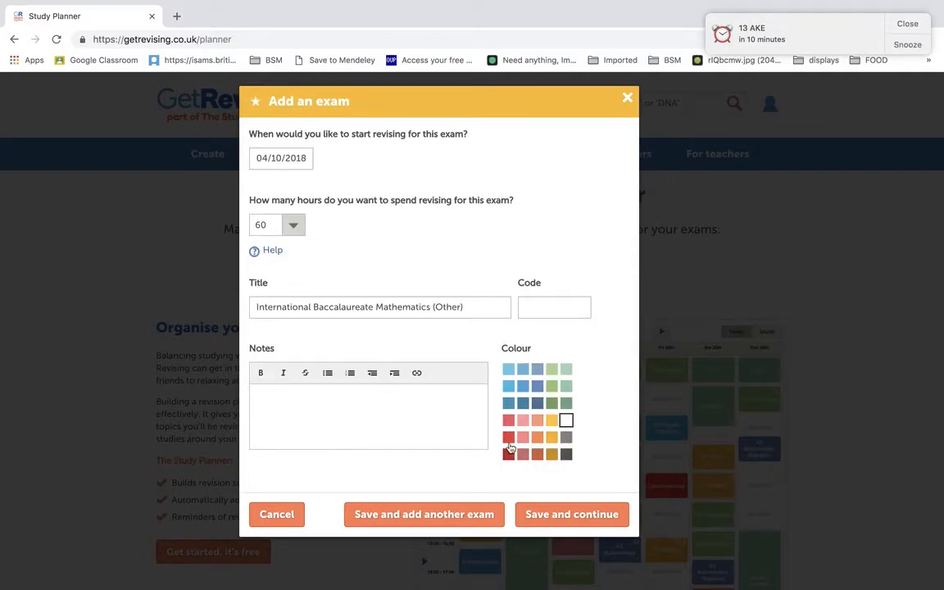
{"action": "left_click", "coordinate": [461, 516]}
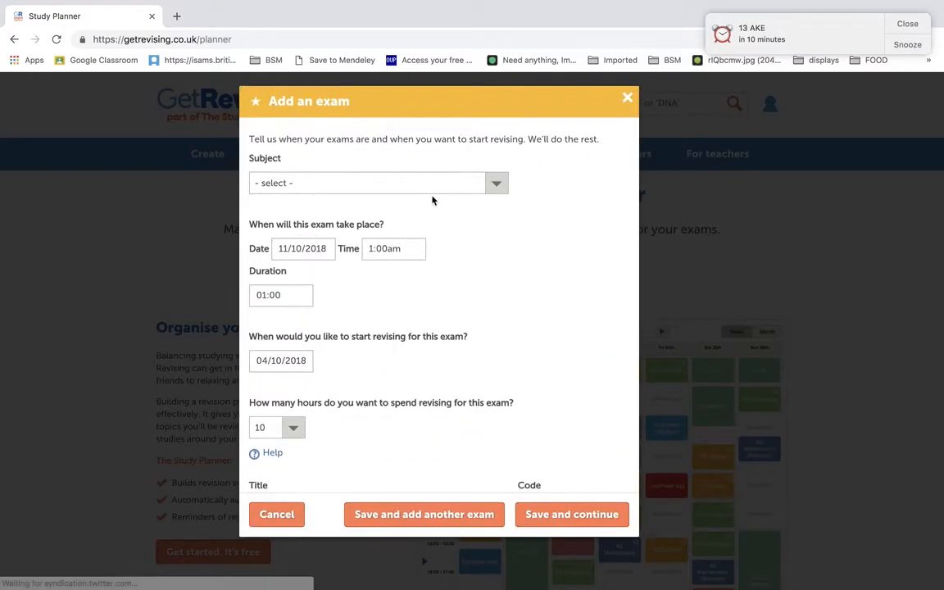
Step: Choose International Baccalaureate Physics (Other) as the exam subject and schedule it for 10/01/2019 at 1:00pm
{"action": "left_click", "coordinate": [431, 189]}
{"action": "left_click", "coordinate": [387, 246]}
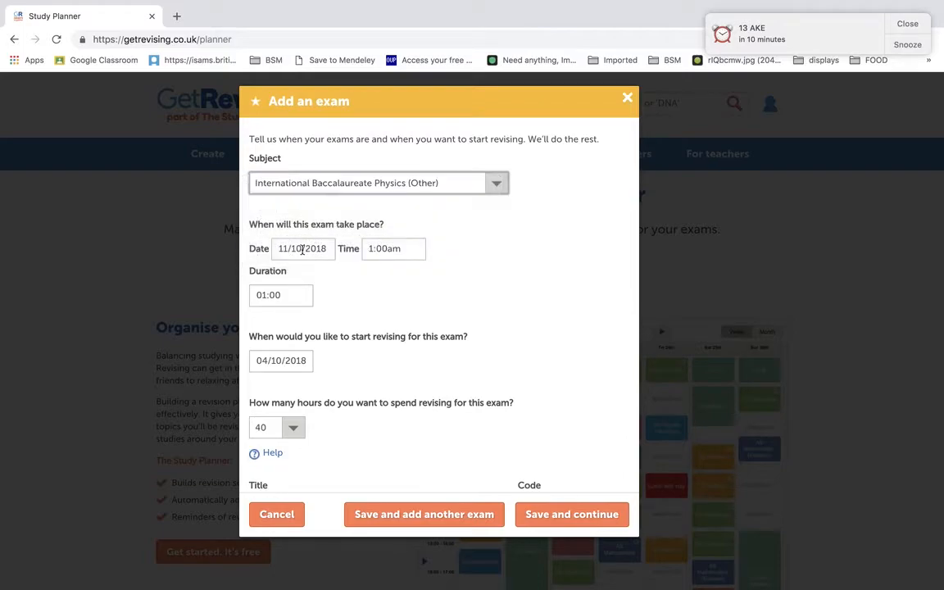
{"action": "left_click", "coordinate": [323, 248]}
{"action": "left_click", "coordinate": [408, 273]}
{"action": "left_click", "coordinate": [408, 273]}
{"action": "left_click", "coordinate": [408, 272]}
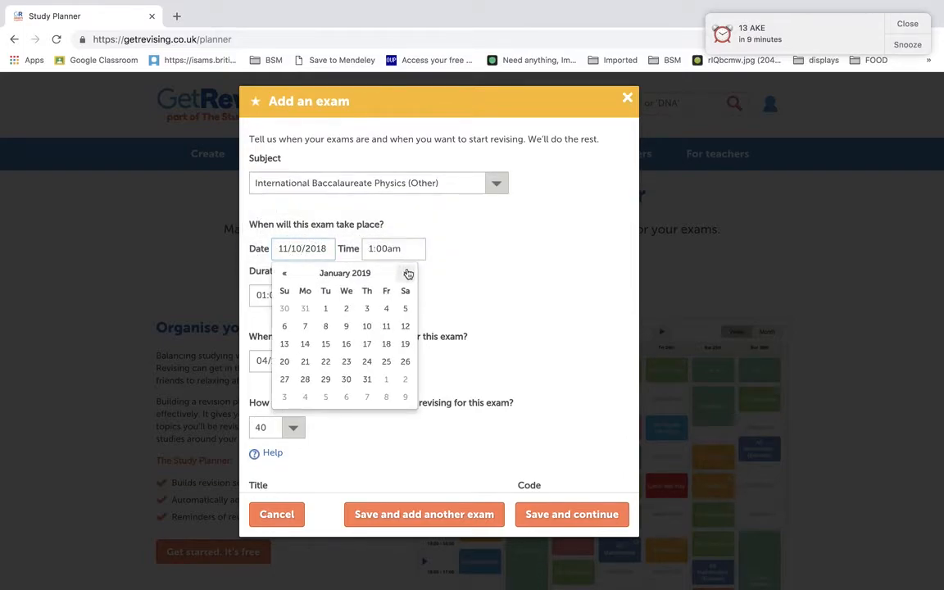
{"action": "left_click", "coordinate": [367, 326]}
{"action": "left_click", "coordinate": [383, 252]}
{"action": "scroll", "coordinate": [383, 312], "scroll_direction": "down", "scroll_amount": 5}
{"action": "scroll", "coordinate": [385, 324], "scroll_direction": "down", "scroll_amount": 10}
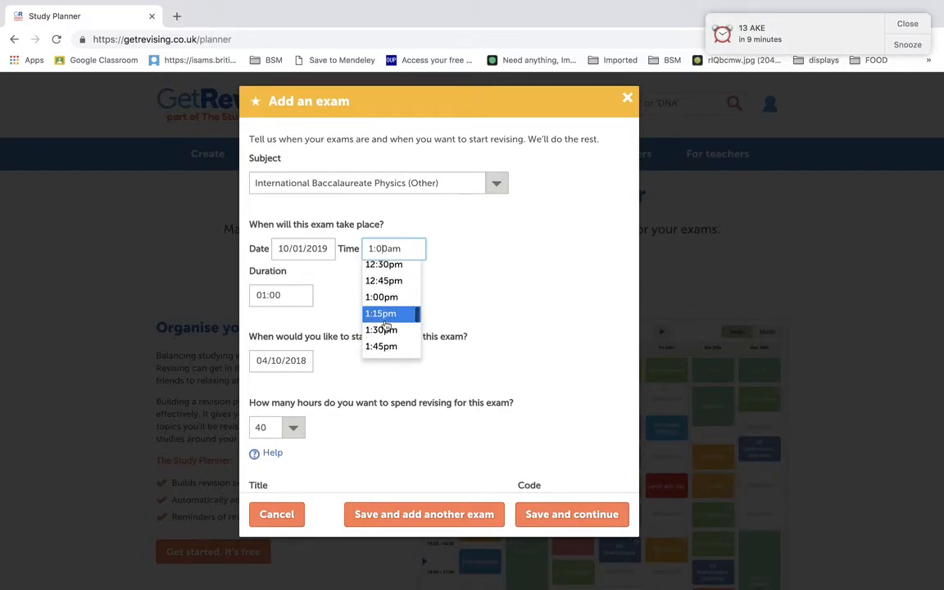
{"action": "left_click", "coordinate": [381, 296]}
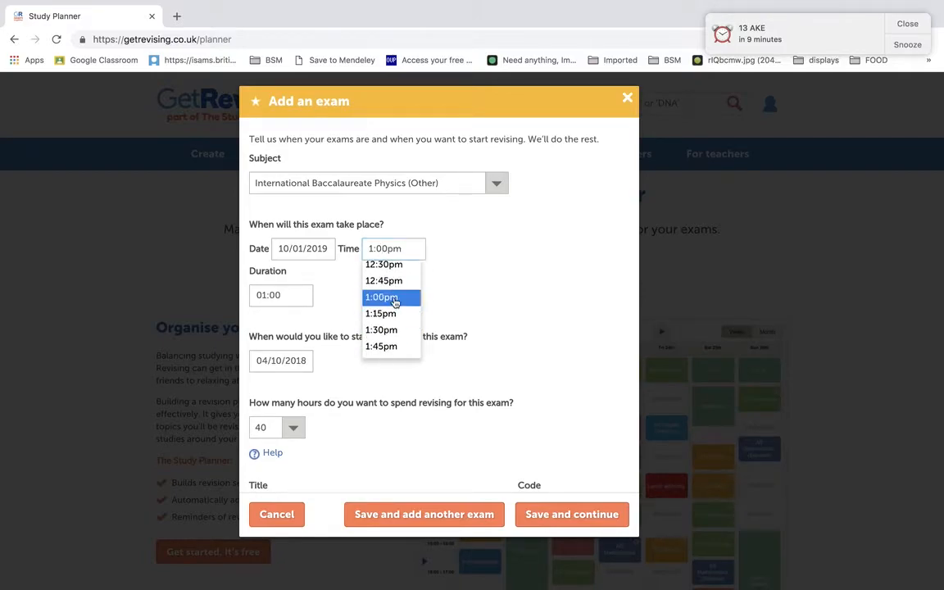
Step: Give the Physics exam 60 revision hours and a light orange colour, and save it to add another exam
{"action": "left_click", "coordinate": [290, 431]}
{"action": "scroll", "coordinate": [276, 423], "scroll_direction": "down", "scroll_amount": 3}
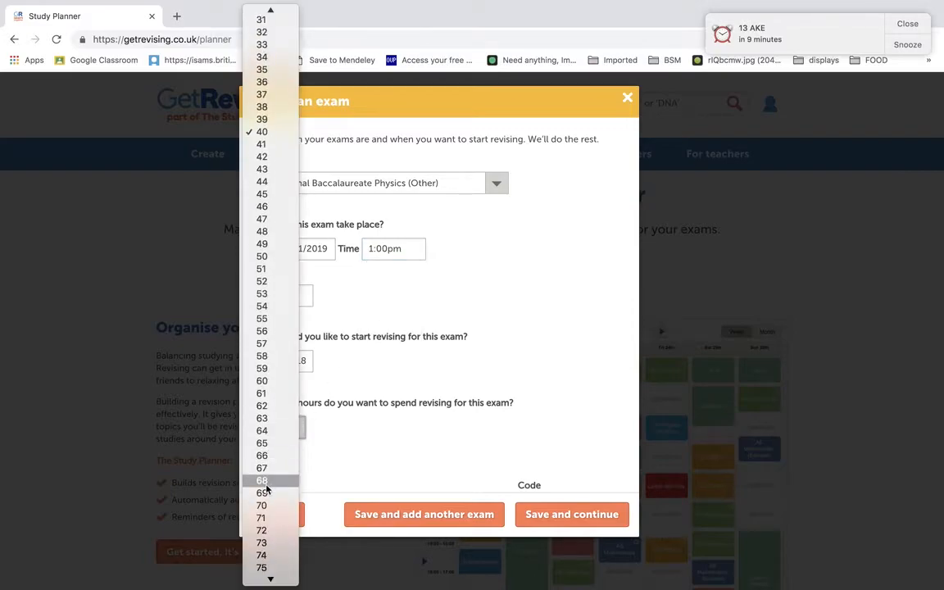
{"action": "left_click", "coordinate": [274, 385]}
{"action": "scroll", "coordinate": [458, 374], "scroll_direction": "down", "scroll_amount": 5}
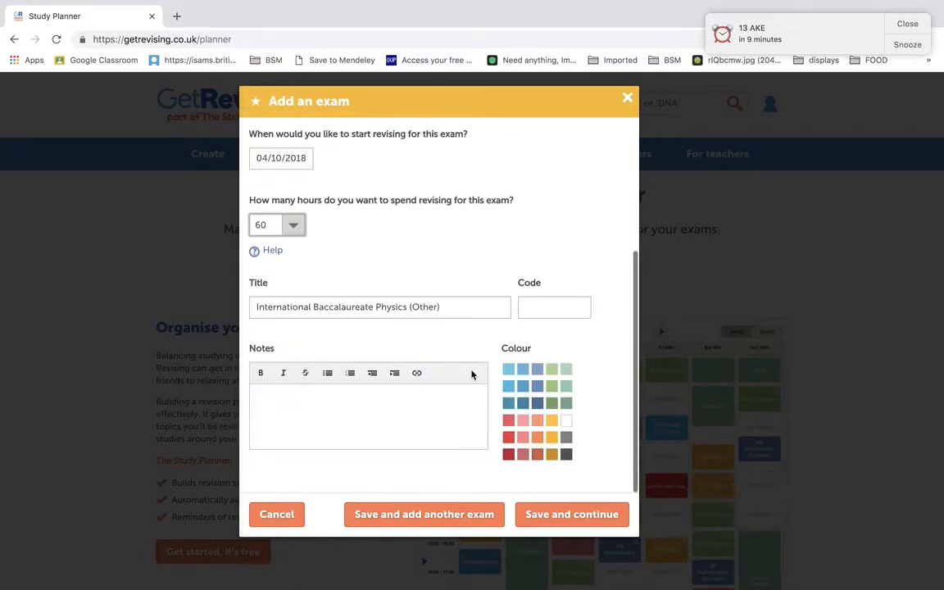
{"action": "left_click", "coordinate": [536, 422]}
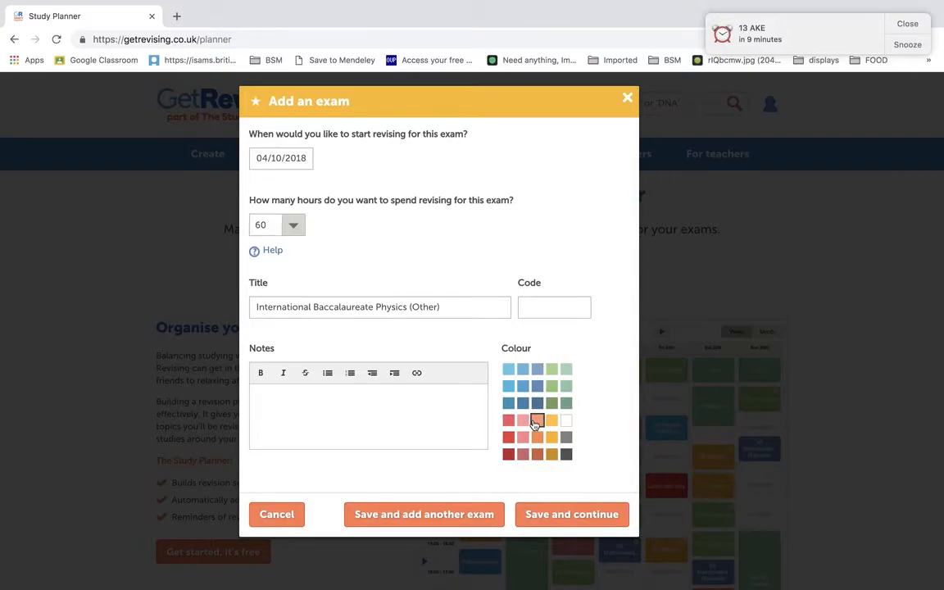
{"action": "left_click", "coordinate": [419, 516]}
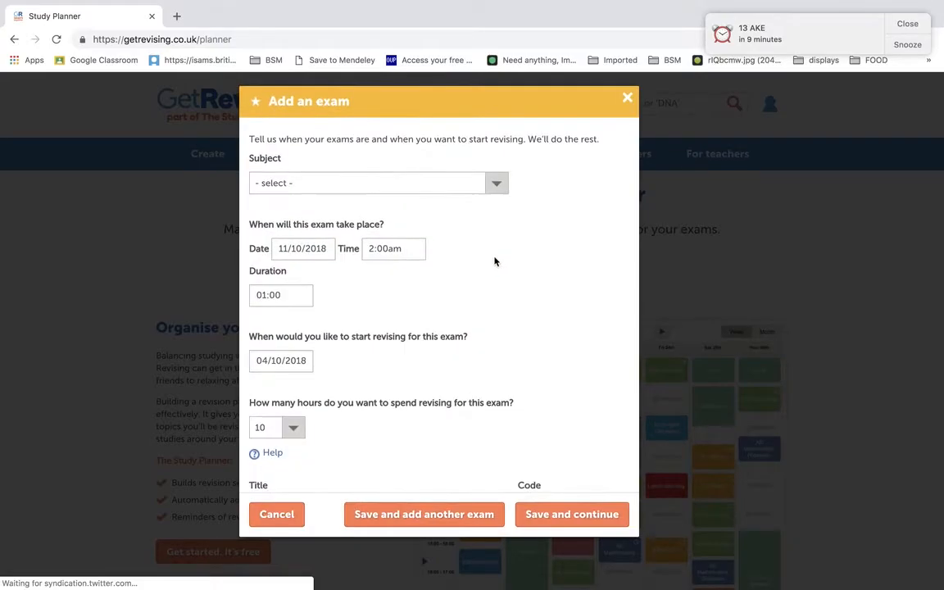
Step: Choose International Baccalaureate Spanish (Other) as the exam subject and schedule it for 10/01/2019 at 7:30pm
{"action": "left_click", "coordinate": [460, 184]}
{"action": "left_click", "coordinate": [386, 259]}
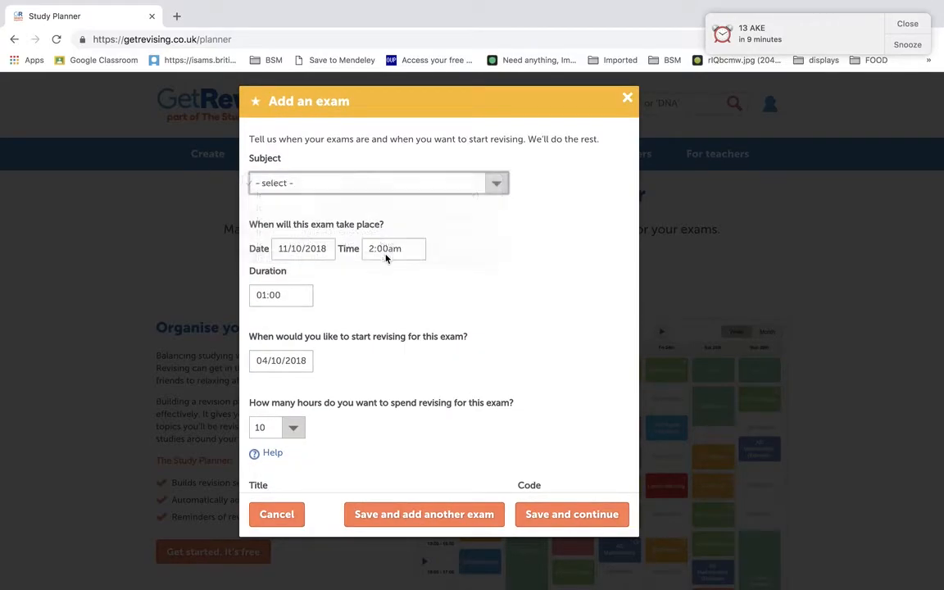
{"action": "left_click", "coordinate": [302, 248]}
{"action": "left_click", "coordinate": [405, 274]}
{"action": "left_click", "coordinate": [405, 274]}
{"action": "left_click", "coordinate": [404, 273]}
{"action": "left_click", "coordinate": [367, 326]}
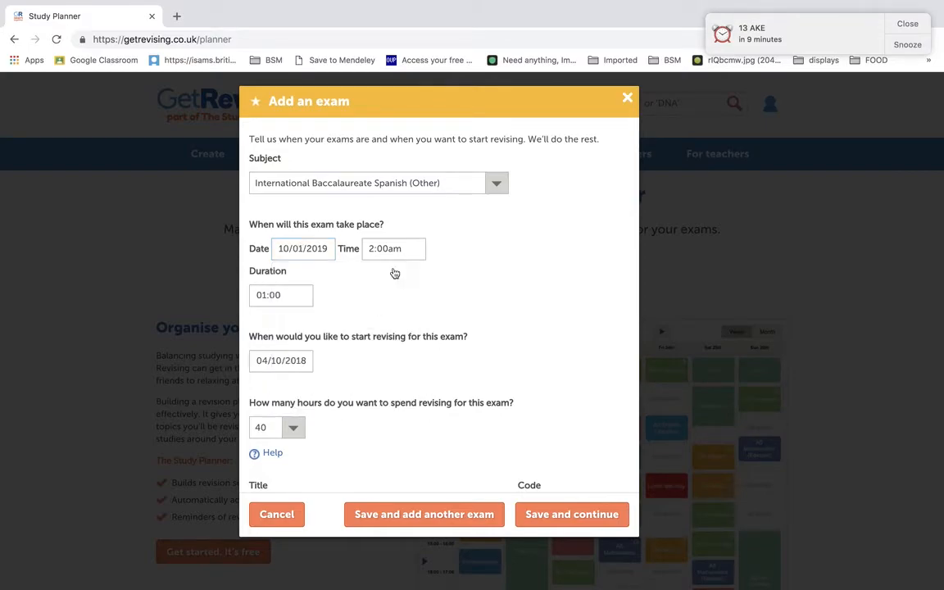
{"action": "left_click", "coordinate": [397, 246]}
{"action": "scroll", "coordinate": [392, 338], "scroll_direction": "down", "scroll_amount": 3}
{"action": "scroll", "coordinate": [389, 345], "scroll_direction": "down", "scroll_amount": 14}
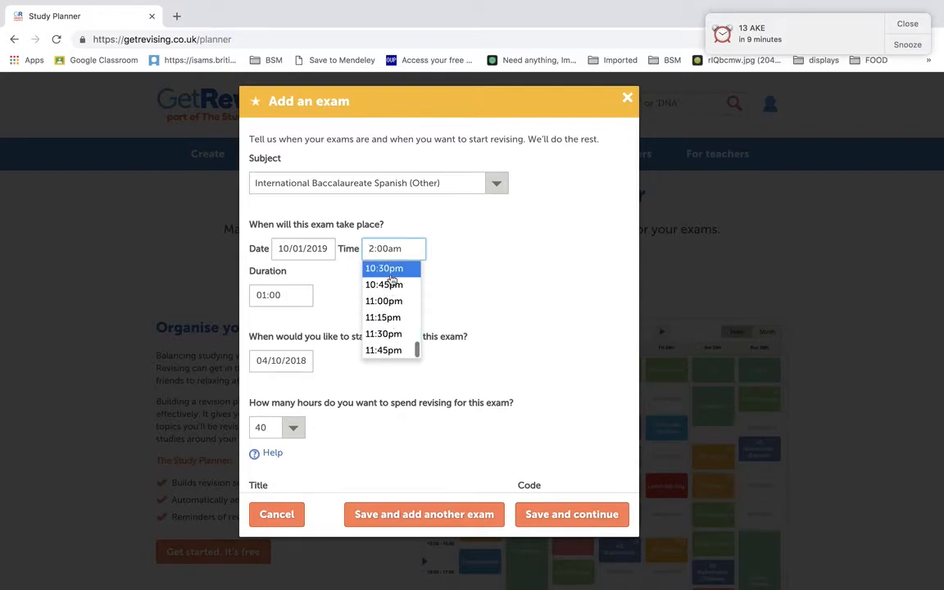
{"action": "scroll", "coordinate": [391, 282], "scroll_direction": "up", "scroll_amount": 4}
{"action": "left_click", "coordinate": [382, 297]}
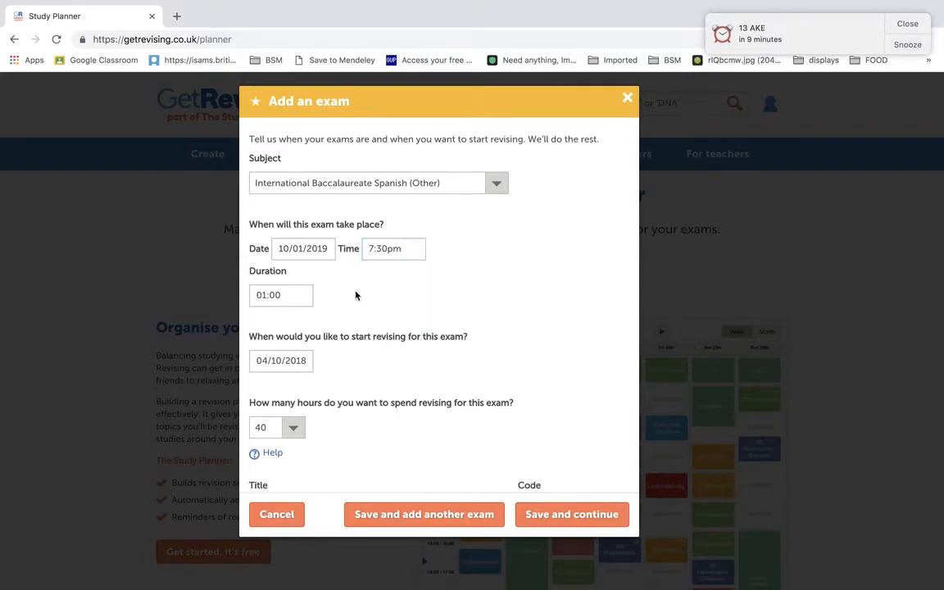
Step: Give the Spanish exam 60 revision hours and a light red colour, and save it to finish adding exams
{"action": "left_click", "coordinate": [281, 428]}
{"action": "scroll", "coordinate": [268, 467], "scroll_direction": "down", "scroll_amount": 5}
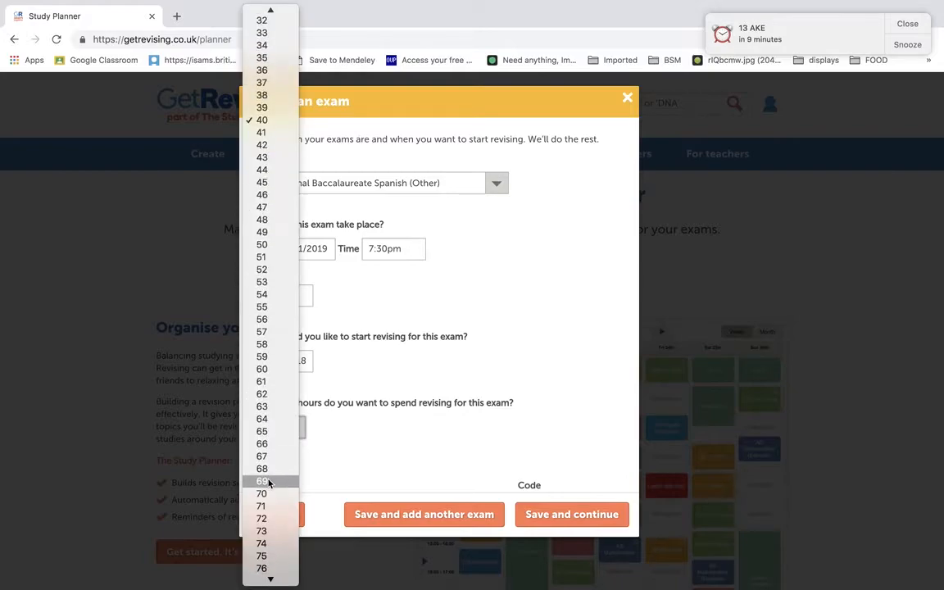
{"action": "left_click", "coordinate": [262, 368]}
{"action": "scroll", "coordinate": [449, 361], "scroll_direction": "down", "scroll_amount": 3}
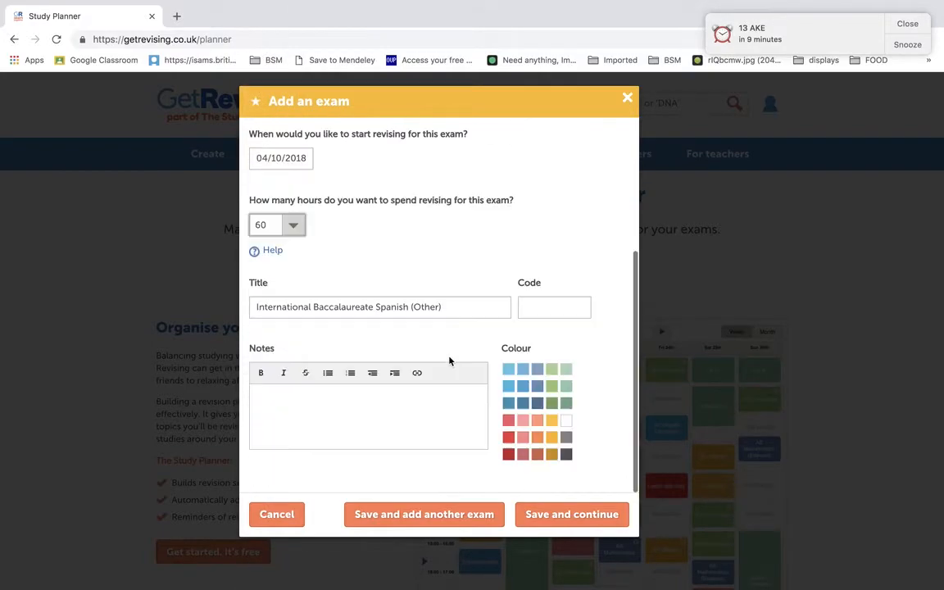
{"action": "left_click", "coordinate": [508, 421]}
{"action": "left_click", "coordinate": [541, 512]}
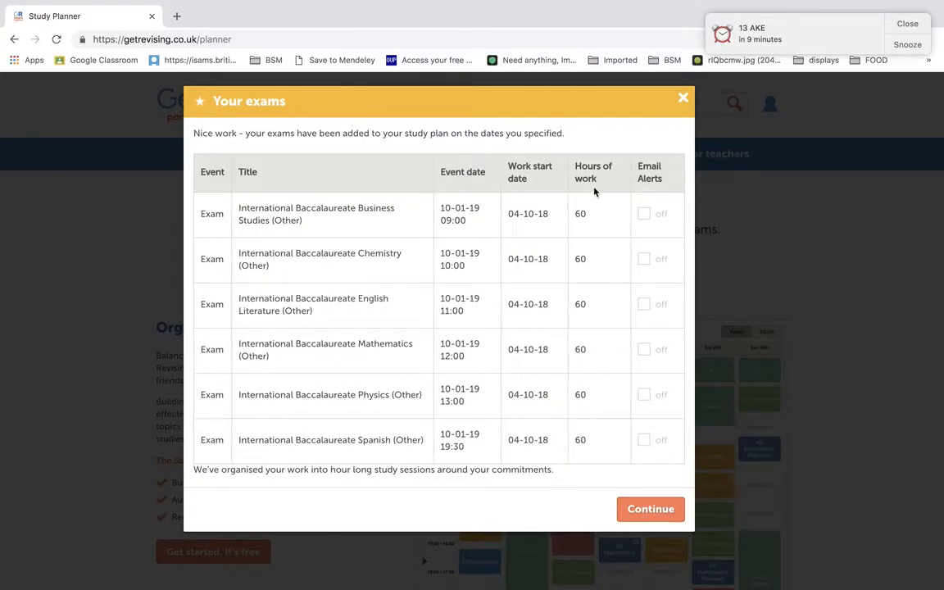
Step: Review the exam summary, continue to the study planner, and look over the 1st - 7th October week
{"action": "scroll", "coordinate": [597, 190], "scroll_direction": "down", "scroll_amount": 2}
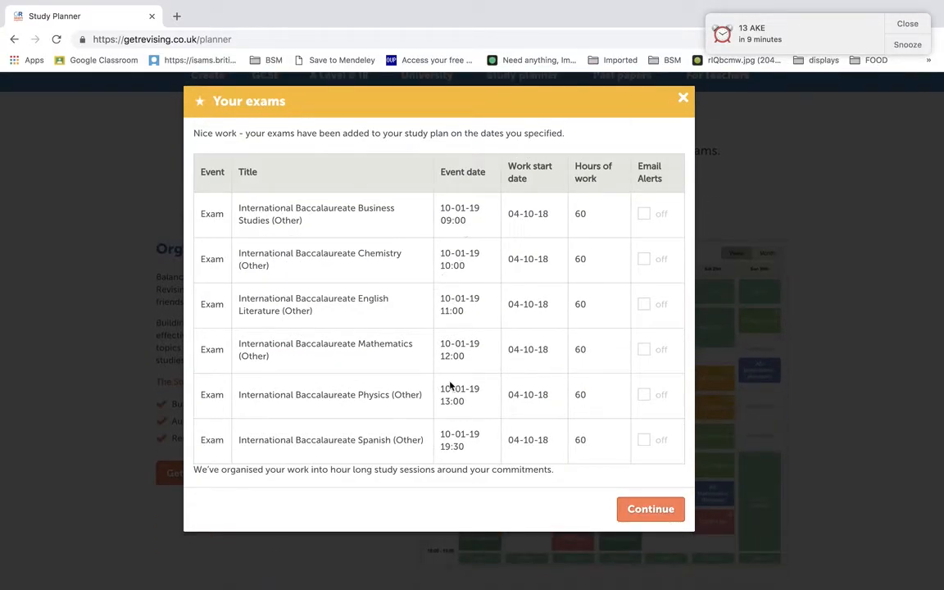
{"action": "left_click", "coordinate": [629, 508]}
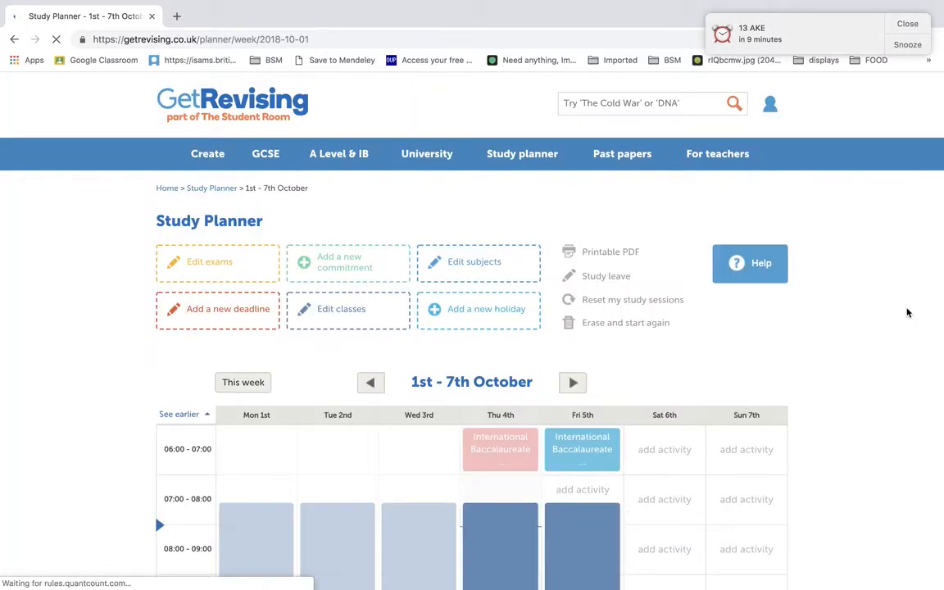
{"action": "scroll", "coordinate": [908, 310], "scroll_direction": "down", "scroll_amount": 4}
{"action": "scroll", "coordinate": [907, 311], "scroll_direction": "down", "scroll_amount": 1}
{"action": "scroll", "coordinate": [855, 322], "scroll_direction": "up", "scroll_amount": 2}
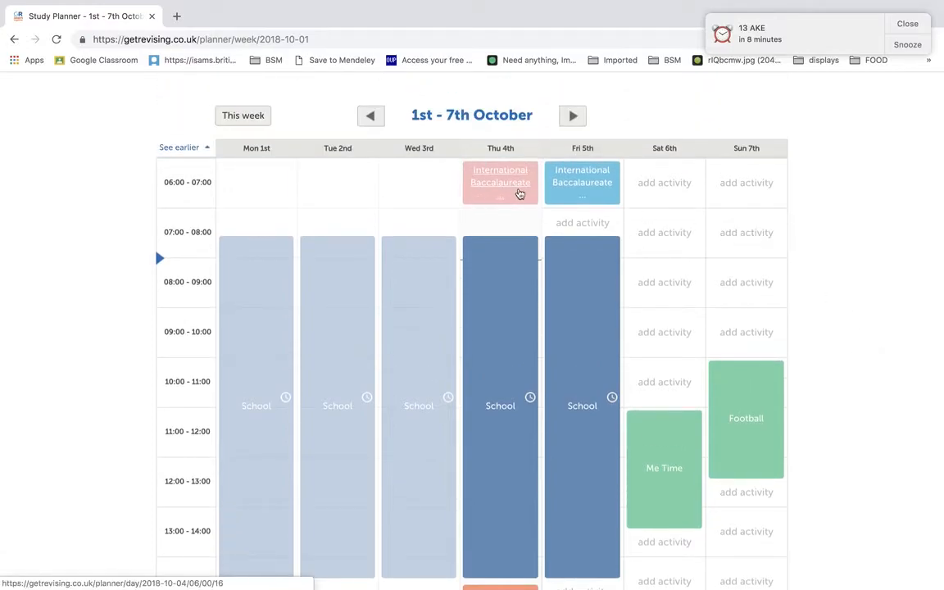
Step: View the details of Thursday 4th's 06:00 study session, close them unchanged, and check that day's afternoon and evening sessions
{"action": "left_click", "coordinate": [514, 190]}
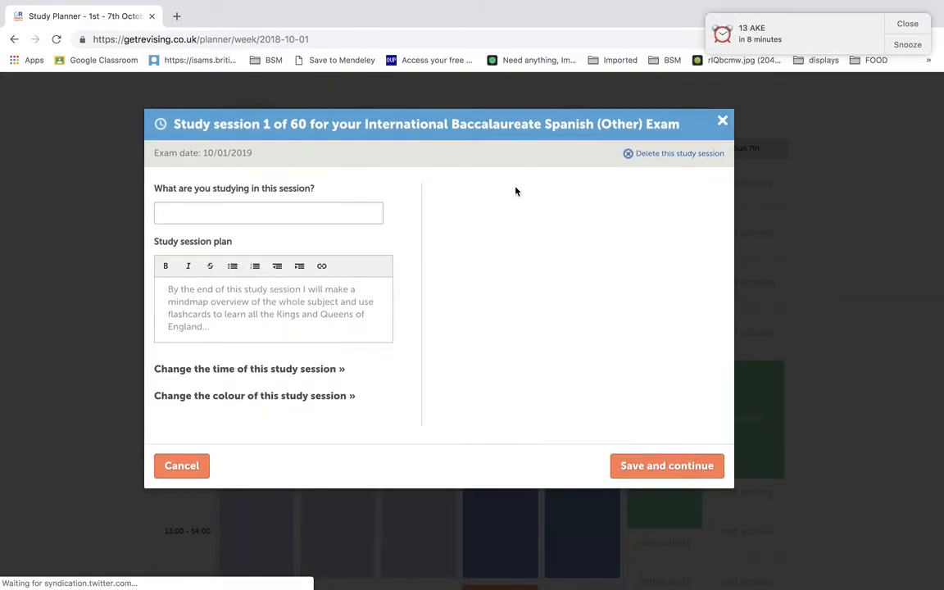
{"action": "left_click", "coordinate": [721, 122]}
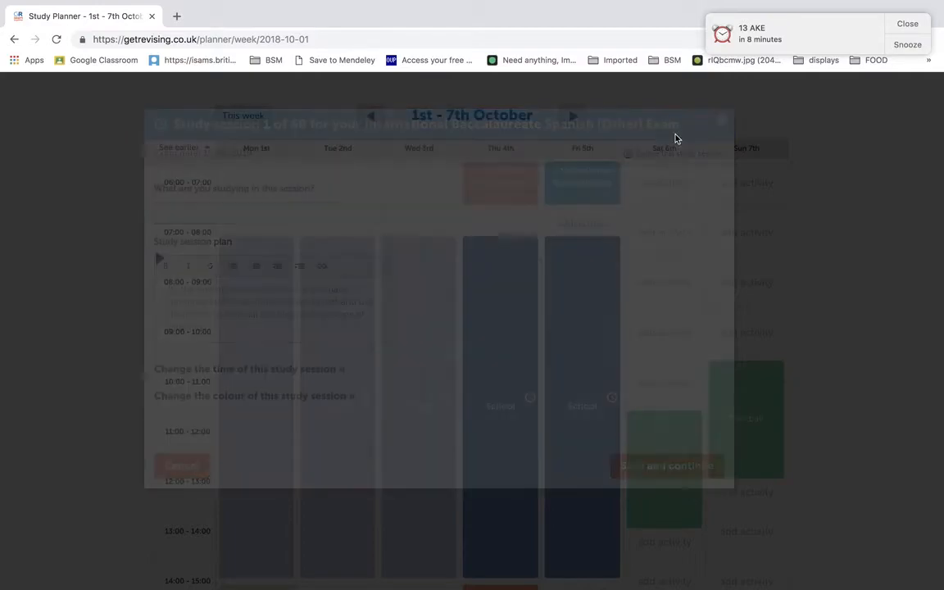
{"action": "scroll", "coordinate": [558, 184], "scroll_direction": "down", "scroll_amount": 4}
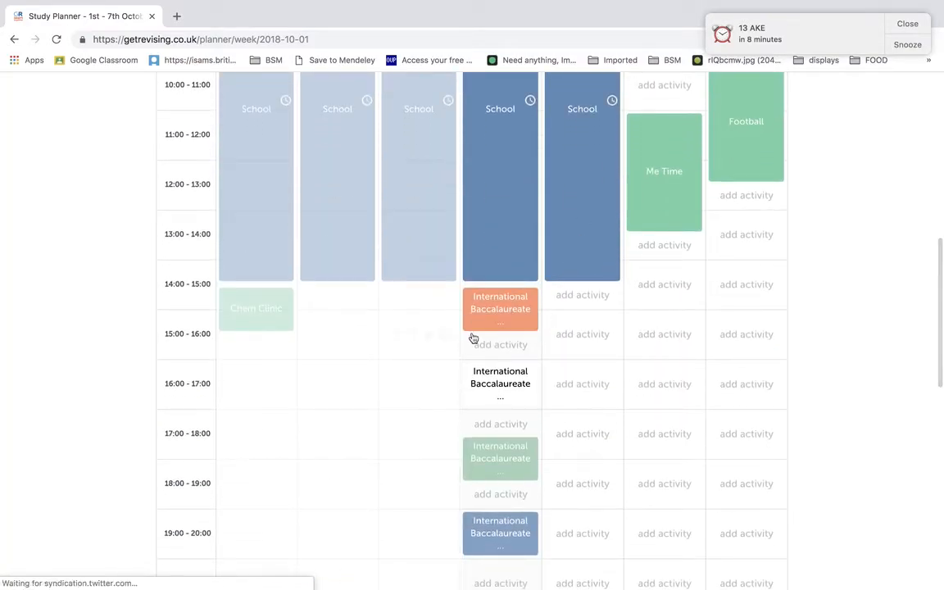
{"action": "scroll", "coordinate": [480, 362], "scroll_direction": "down", "scroll_amount": 2}
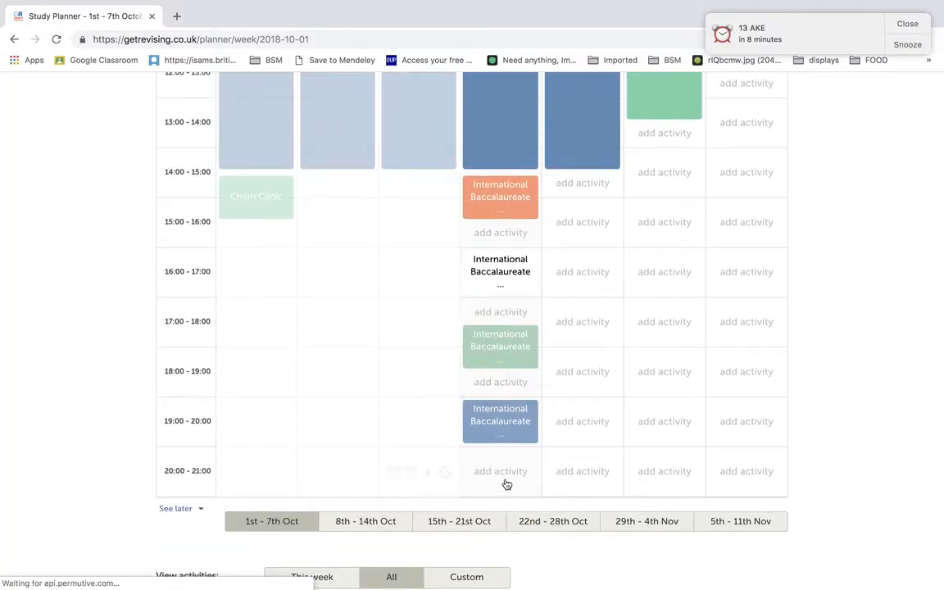
Step: Look through the study sessions planned for the weeks of 8th - 14th October and 15th - 21st October
{"action": "scroll", "coordinate": [543, 472], "scroll_direction": "up", "scroll_amount": 6}
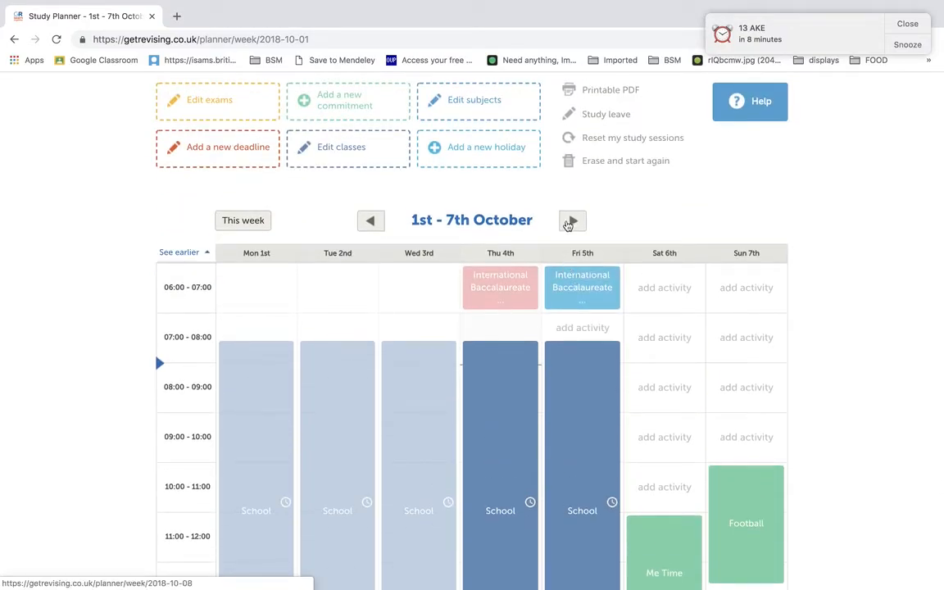
{"action": "left_click", "coordinate": [576, 221]}
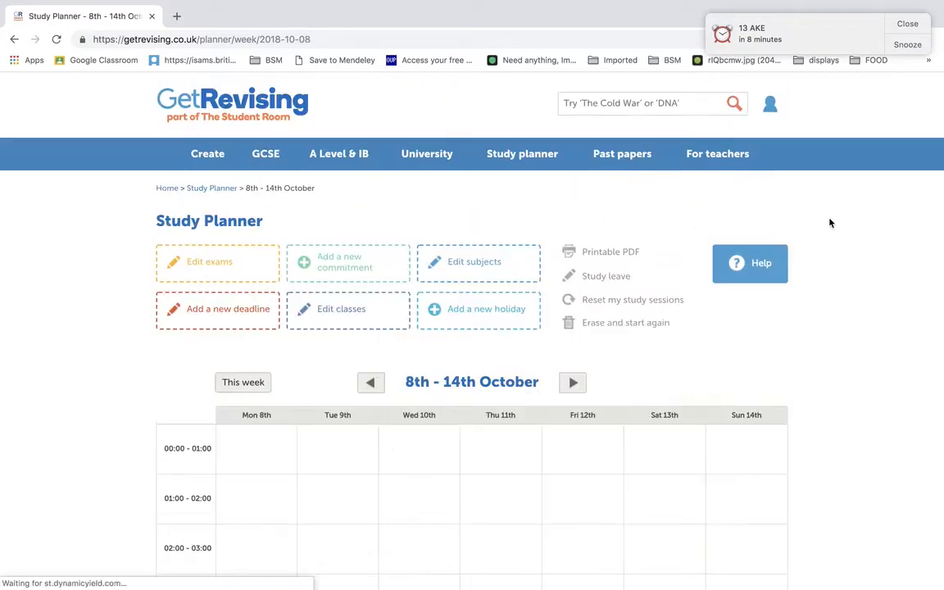
{"action": "scroll", "coordinate": [851, 367], "scroll_direction": "down", "scroll_amount": 6}
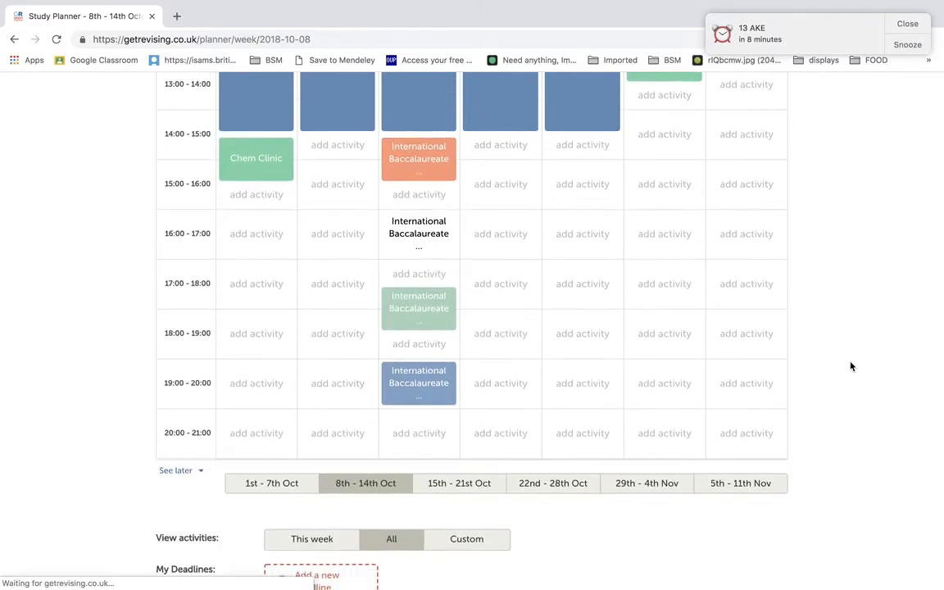
{"action": "scroll", "coordinate": [850, 367], "scroll_direction": "up", "scroll_amount": 8}
{"action": "left_click", "coordinate": [570, 149]}
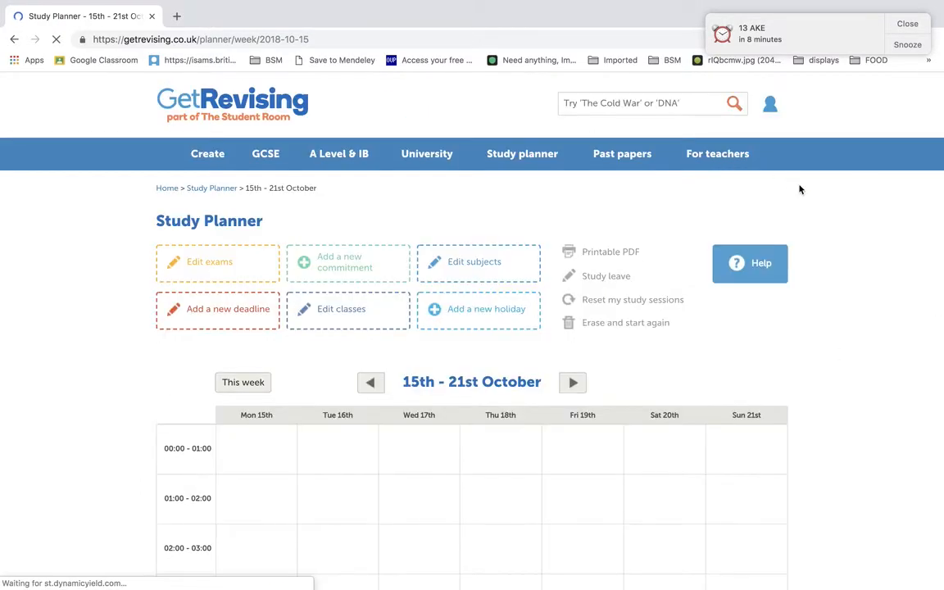
{"action": "scroll", "coordinate": [862, 181], "scroll_direction": "down", "scroll_amount": 7}
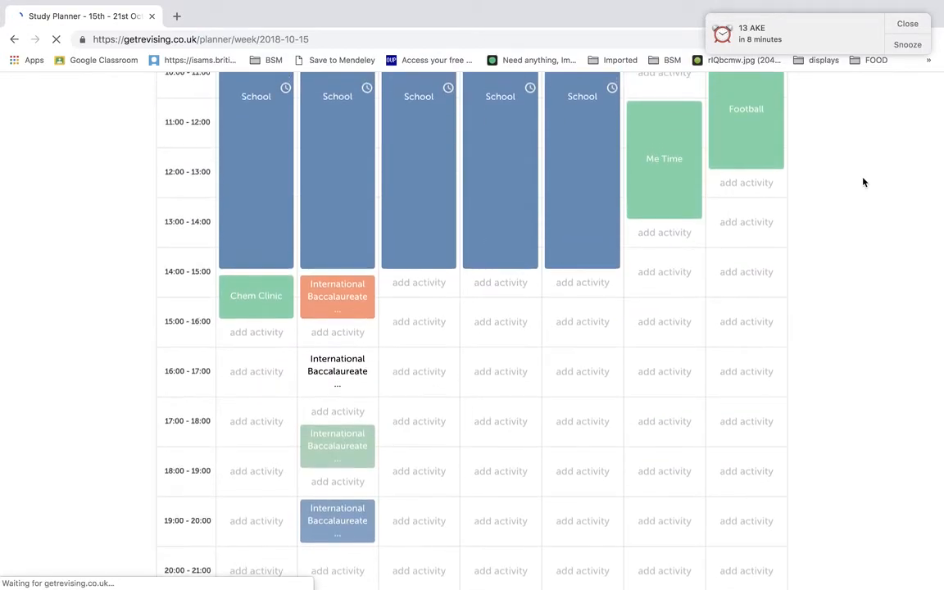
Step: Generate a printable PDF of the study planner from 15/10/2018 to 10/01/2019 and dismiss the calendar reminder
{"action": "scroll", "coordinate": [862, 181], "scroll_direction": "up", "scroll_amount": 10}
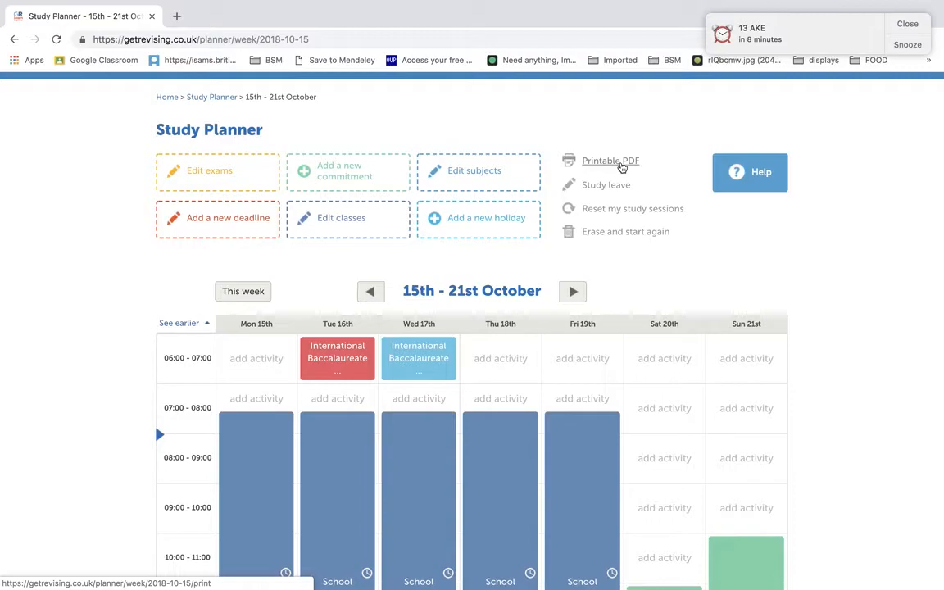
{"action": "left_click", "coordinate": [621, 167]}
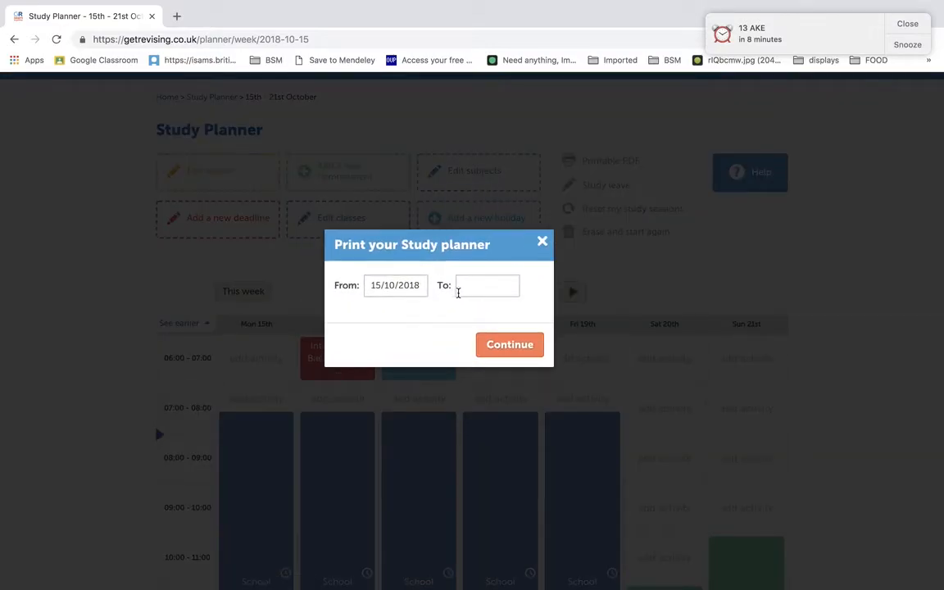
{"action": "left_click", "coordinate": [485, 289]}
{"action": "left_click", "coordinate": [590, 310]}
{"action": "left_click", "coordinate": [590, 311]}
{"action": "left_click", "coordinate": [590, 311]}
{"action": "left_click", "coordinate": [551, 363]}
{"action": "left_click", "coordinate": [524, 346]}
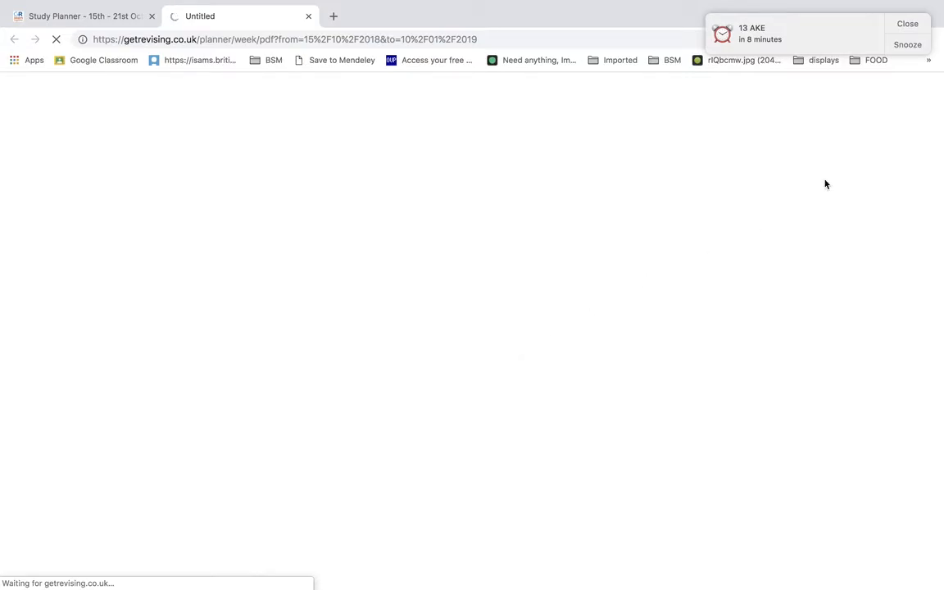
{"action": "left_click", "coordinate": [906, 24]}
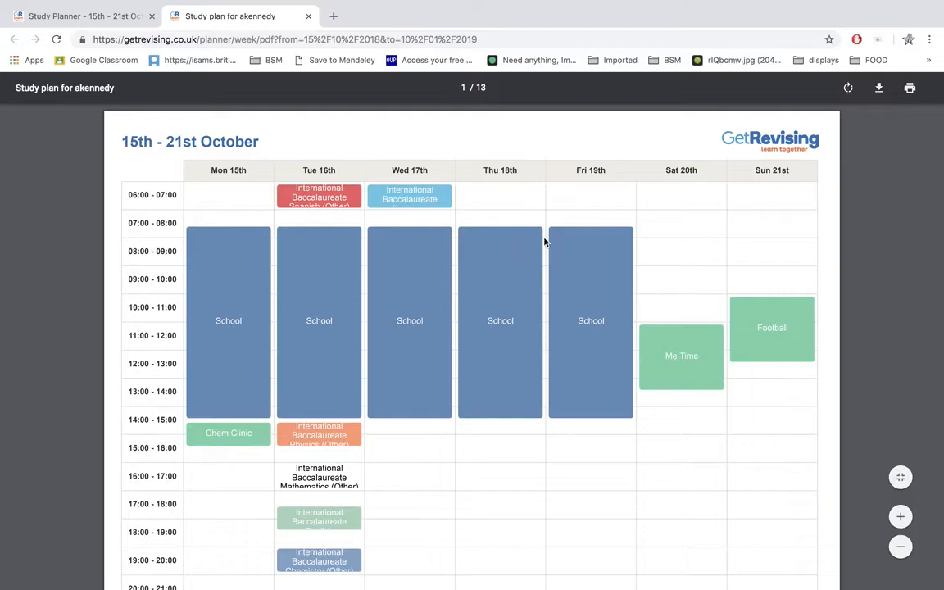
Step: Examine the weekly timetables in the PDF study plan, from 15th - 21st October through to the exam week of 7th - 13th January
{"action": "scroll", "coordinate": [543, 243], "scroll_direction": "down", "scroll_amount": 2}
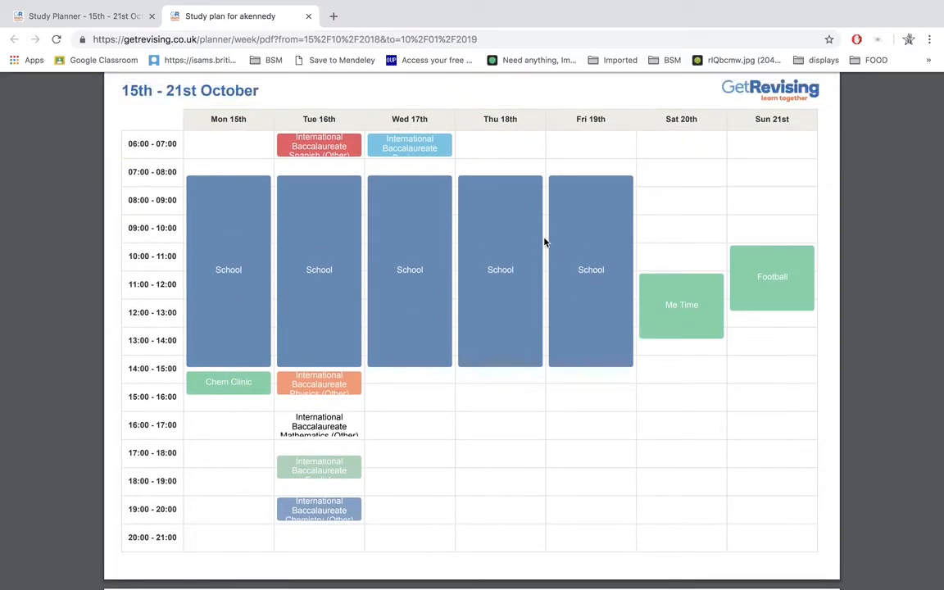
{"action": "scroll", "coordinate": [544, 242], "scroll_direction": "down", "scroll_amount": 5}
{"action": "scroll", "coordinate": [545, 242], "scroll_direction": "down", "scroll_amount": 1}
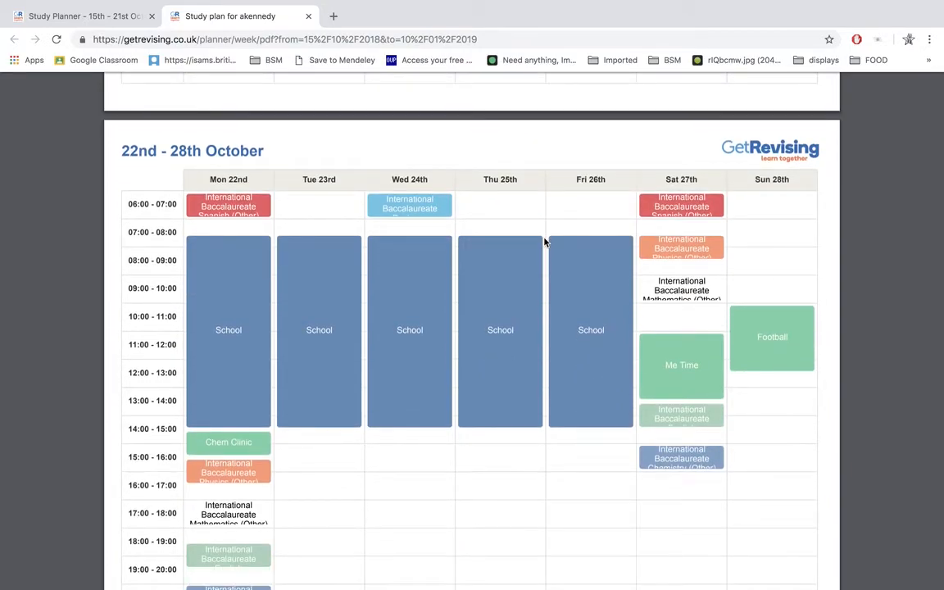
{"action": "scroll", "coordinate": [545, 242], "scroll_direction": "down", "scroll_amount": 6}
{"action": "scroll", "coordinate": [545, 241], "scroll_direction": "down", "scroll_amount": 5}
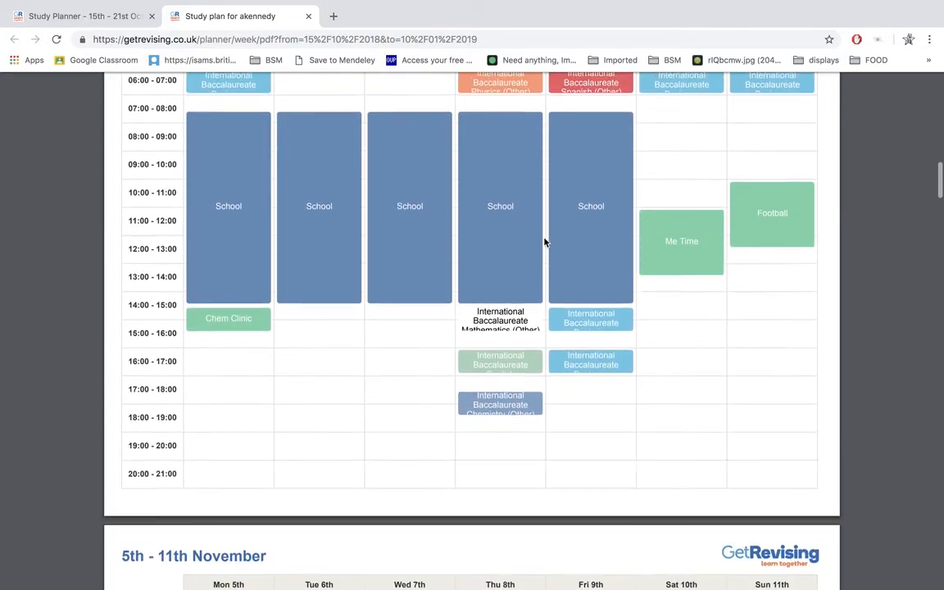
{"action": "scroll", "coordinate": [544, 242], "scroll_direction": "down", "scroll_amount": 2}
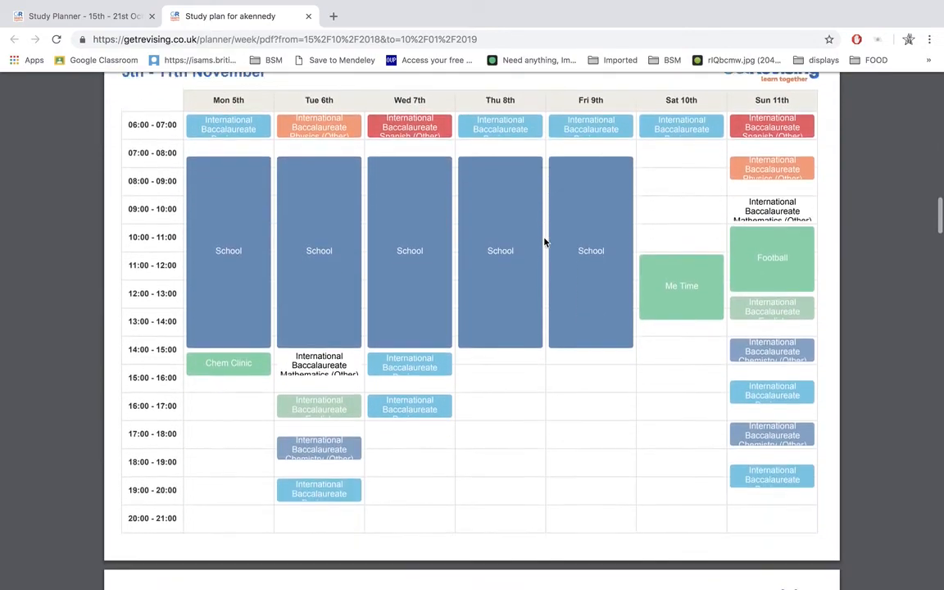
{"action": "scroll", "coordinate": [545, 242], "scroll_direction": "down", "scroll_amount": 5}
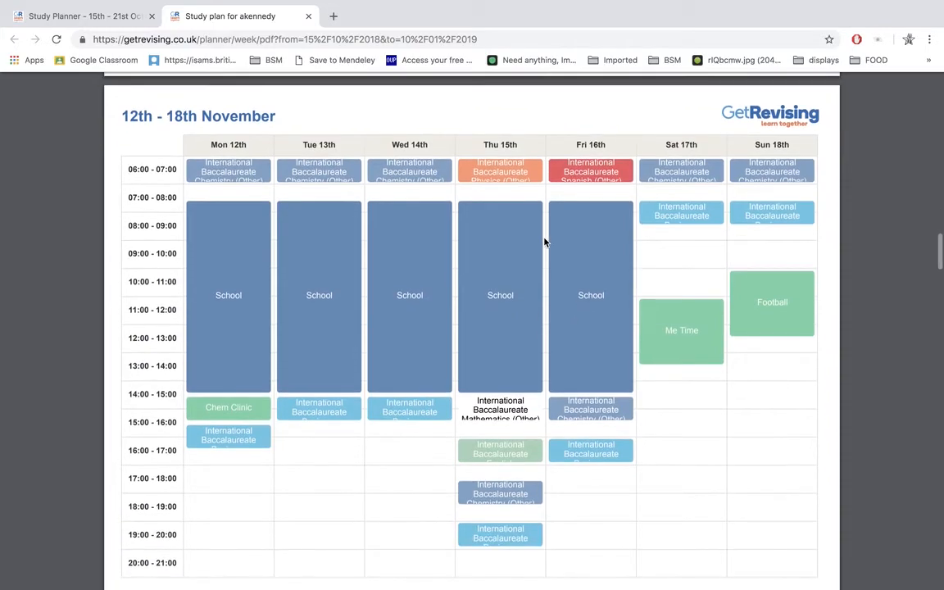
{"action": "scroll", "coordinate": [545, 241], "scroll_direction": "down", "scroll_amount": 1}
{"action": "scroll", "coordinate": [545, 242], "scroll_direction": "up", "scroll_amount": 10}
{"action": "scroll", "coordinate": [545, 241], "scroll_direction": "up", "scroll_amount": 8}
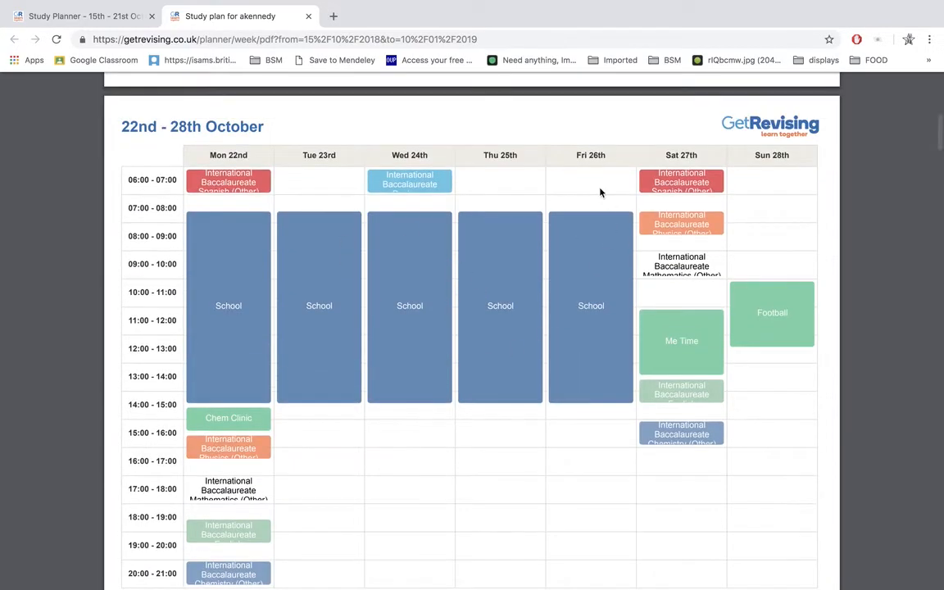
{"action": "scroll", "coordinate": [572, 392], "scroll_direction": "down", "scroll_amount": 4}
{"action": "scroll", "coordinate": [572, 394], "scroll_direction": "down", "scroll_amount": 5}
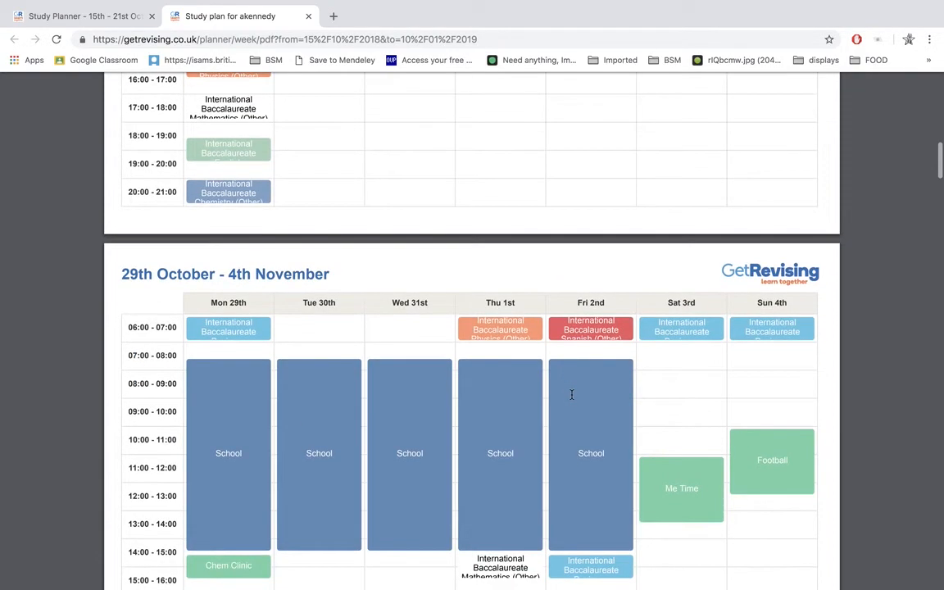
{"action": "scroll", "coordinate": [572, 394], "scroll_direction": "down", "scroll_amount": 4}
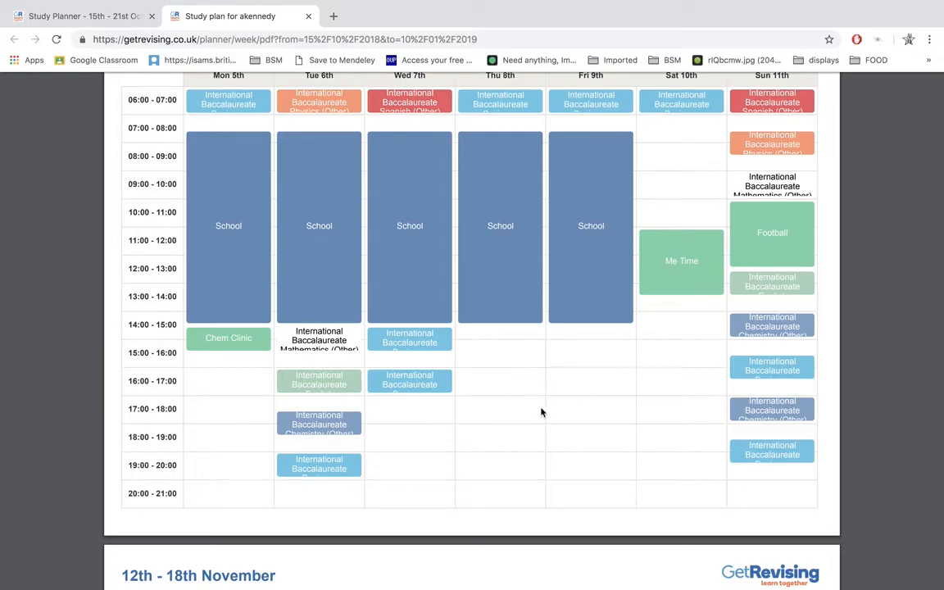
{"action": "scroll", "coordinate": [542, 410], "scroll_direction": "down", "scroll_amount": 5}
{"action": "scroll", "coordinate": [541, 410], "scroll_direction": "down", "scroll_amount": 15}
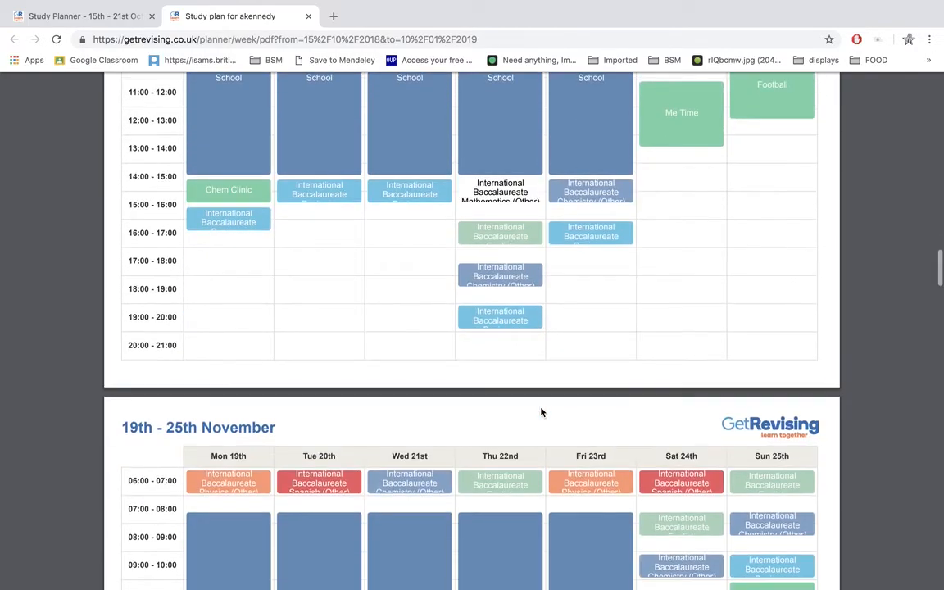
{"action": "scroll", "coordinate": [541, 411], "scroll_direction": "up", "scroll_amount": 4}
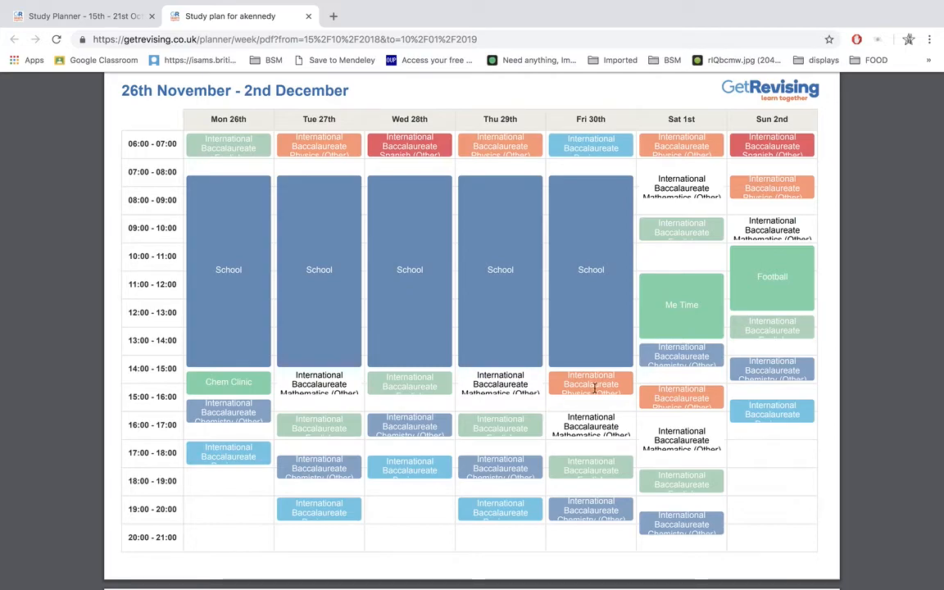
{"action": "scroll", "coordinate": [589, 395], "scroll_direction": "down", "scroll_amount": 8}
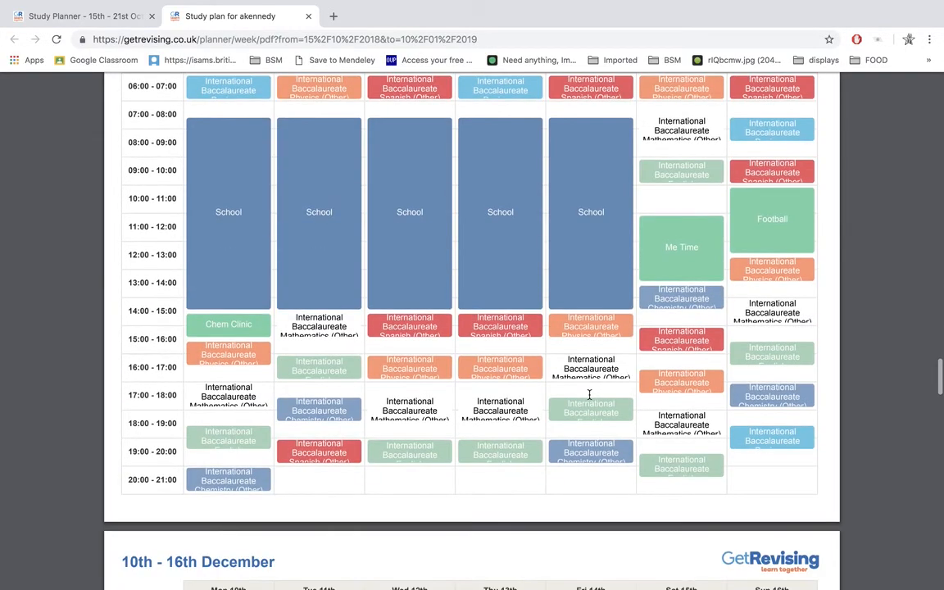
{"action": "scroll", "coordinate": [589, 395], "scroll_direction": "down", "scroll_amount": 8}
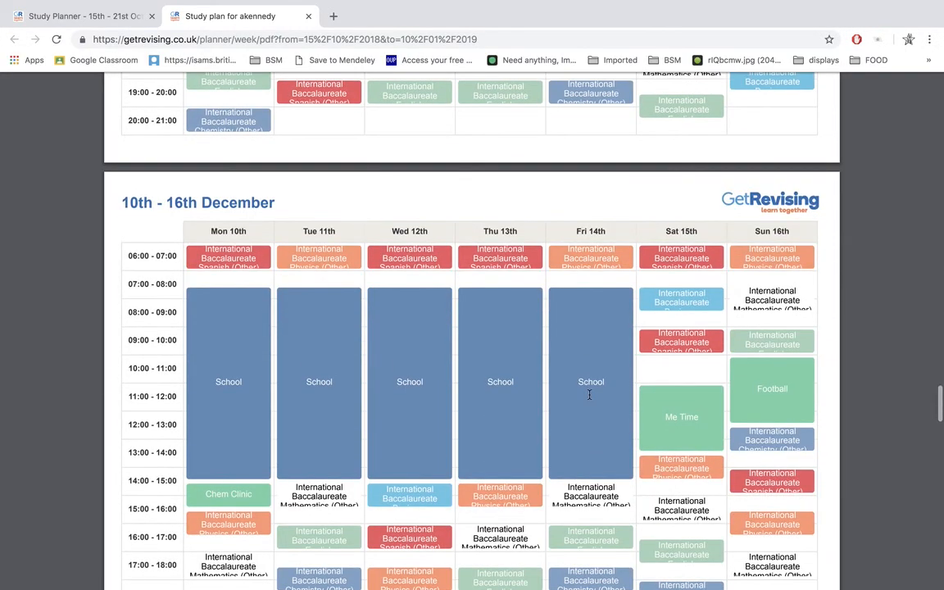
{"action": "scroll", "coordinate": [589, 394], "scroll_direction": "down", "scroll_amount": 8}
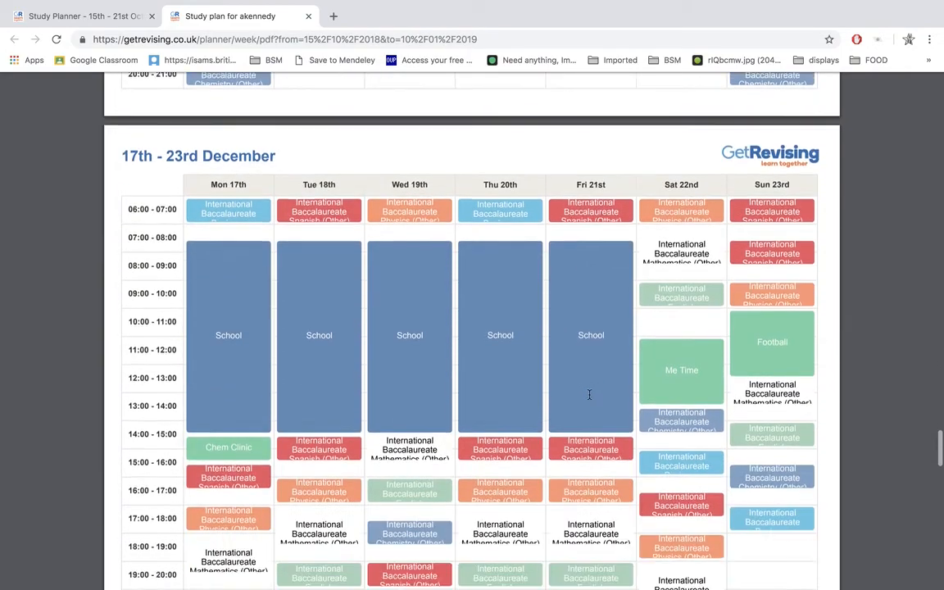
{"action": "scroll", "coordinate": [590, 395], "scroll_direction": "down", "scroll_amount": 8}
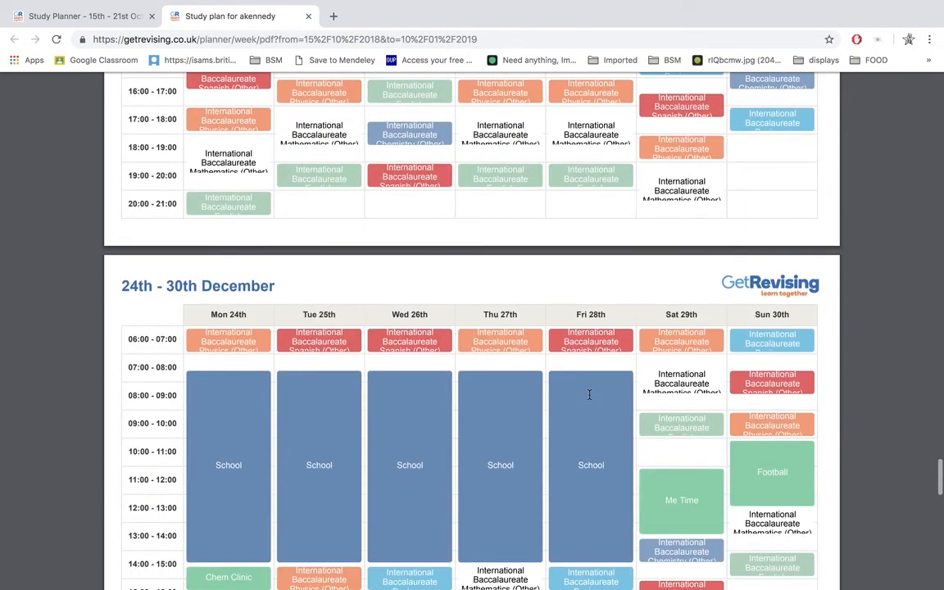
{"action": "scroll", "coordinate": [589, 395], "scroll_direction": "down", "scroll_amount": 8}
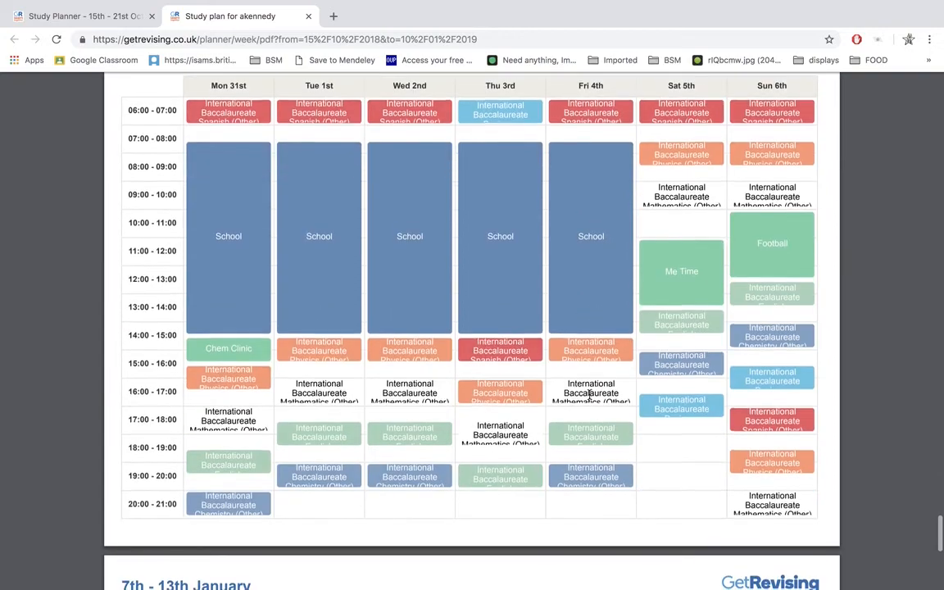
{"action": "scroll", "coordinate": [589, 395], "scroll_direction": "down", "scroll_amount": 4}
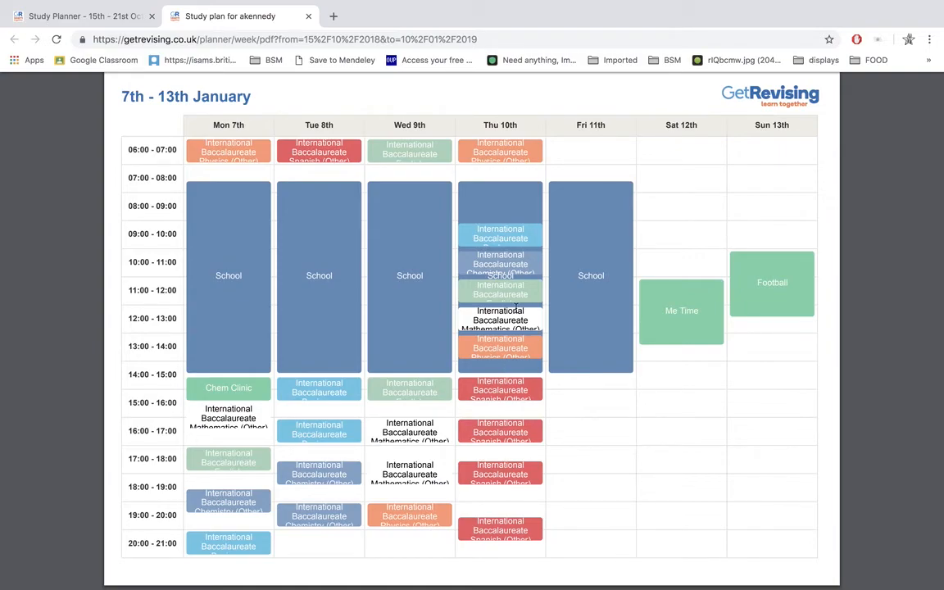
Step: Check the PDF timetables back to the week of 24th - 30th December and return to the study planner
{"action": "scroll", "coordinate": [517, 311], "scroll_direction": "up", "scroll_amount": 10}
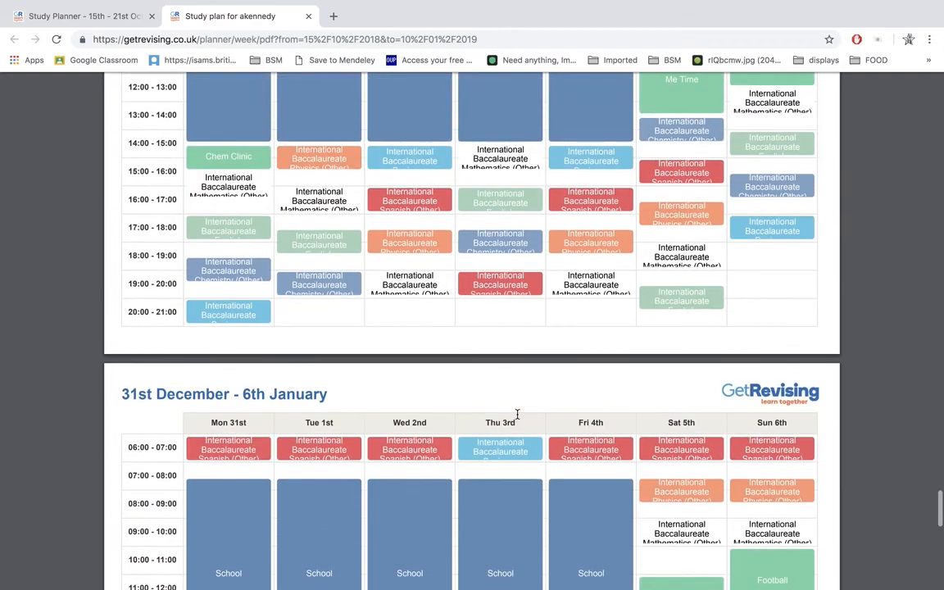
{"action": "scroll", "coordinate": [543, 169], "scroll_direction": "up", "scroll_amount": 5}
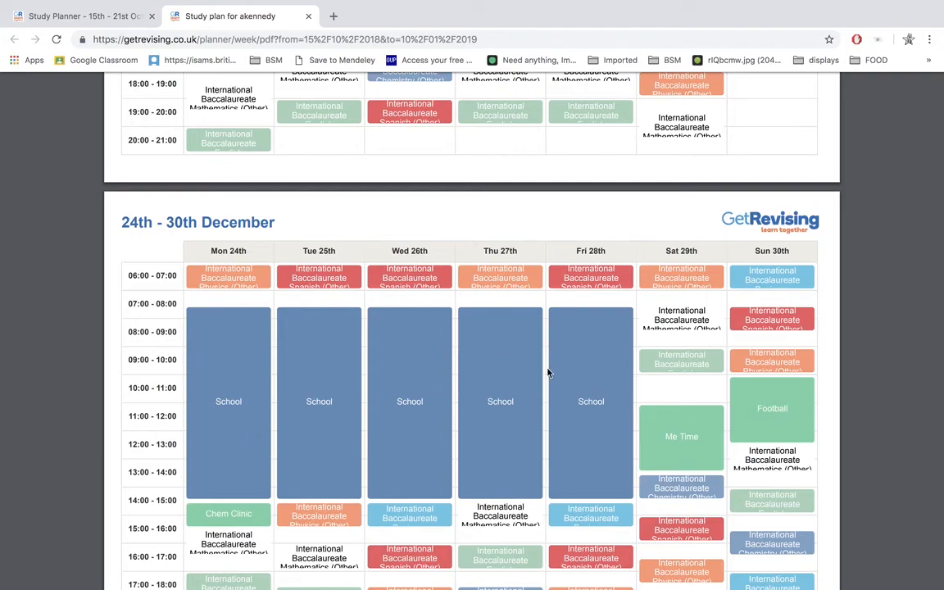
{"action": "mouse_move", "coordinate": [94, 2]}
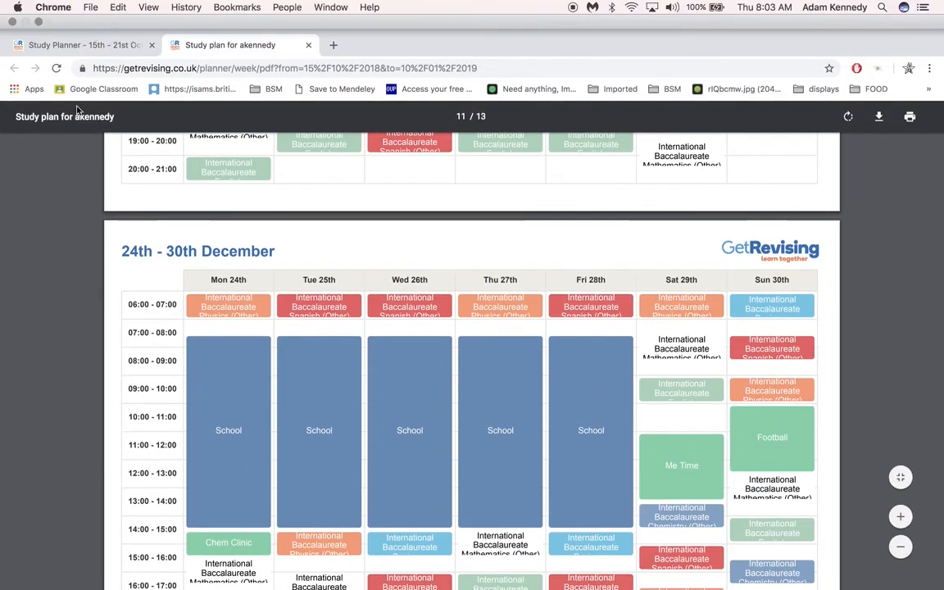
{"action": "left_click", "coordinate": [90, 44]}
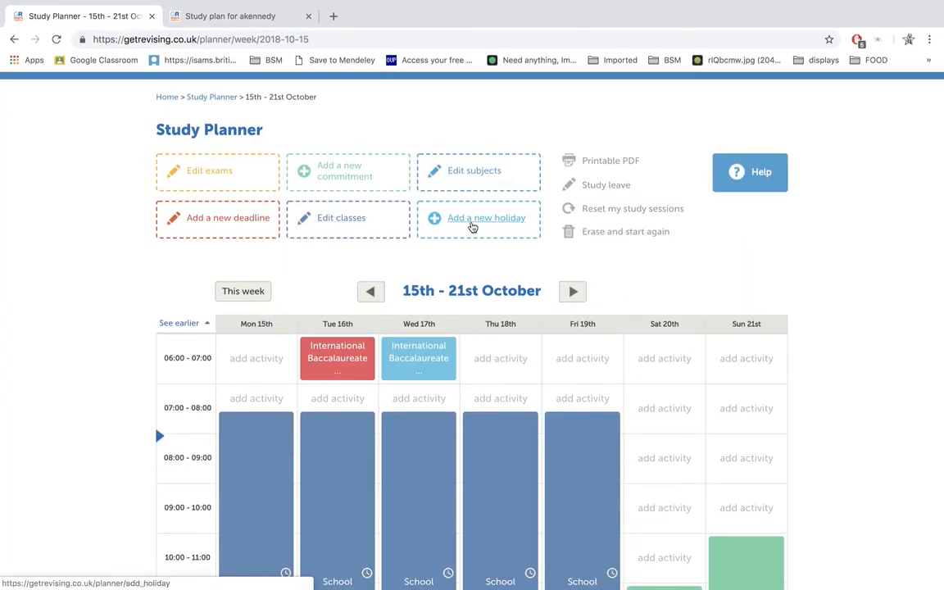
Step: View the options for adding a new holiday, including carrying on studying through it, and close the form without saving
{"action": "left_click", "coordinate": [472, 227]}
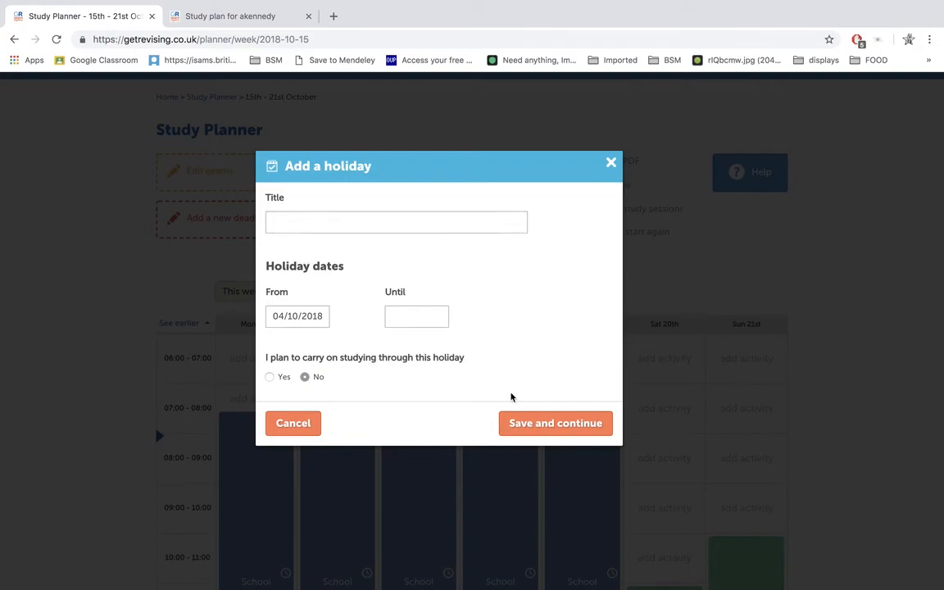
{"action": "left_click", "coordinate": [270, 377]}
{"action": "left_click", "coordinate": [611, 166]}
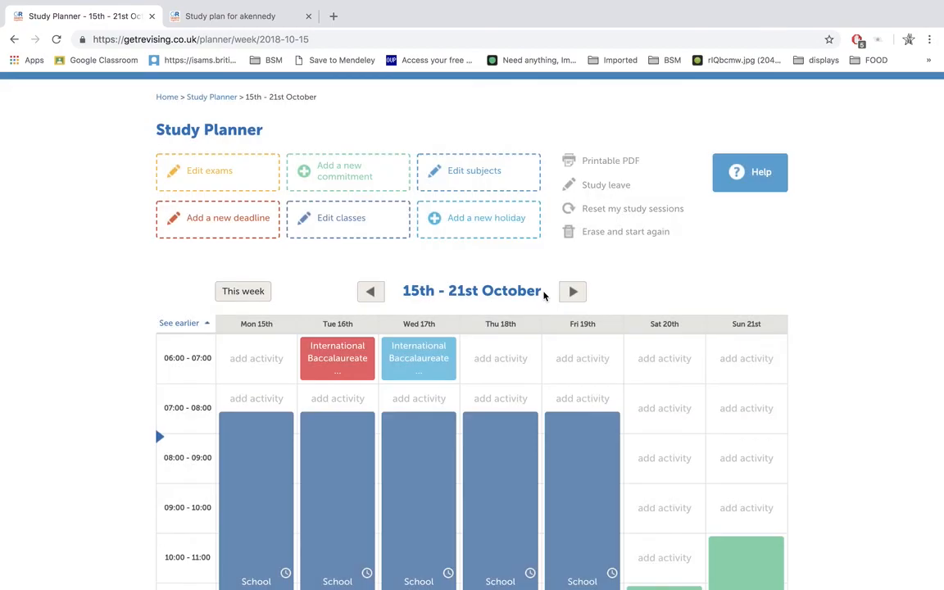